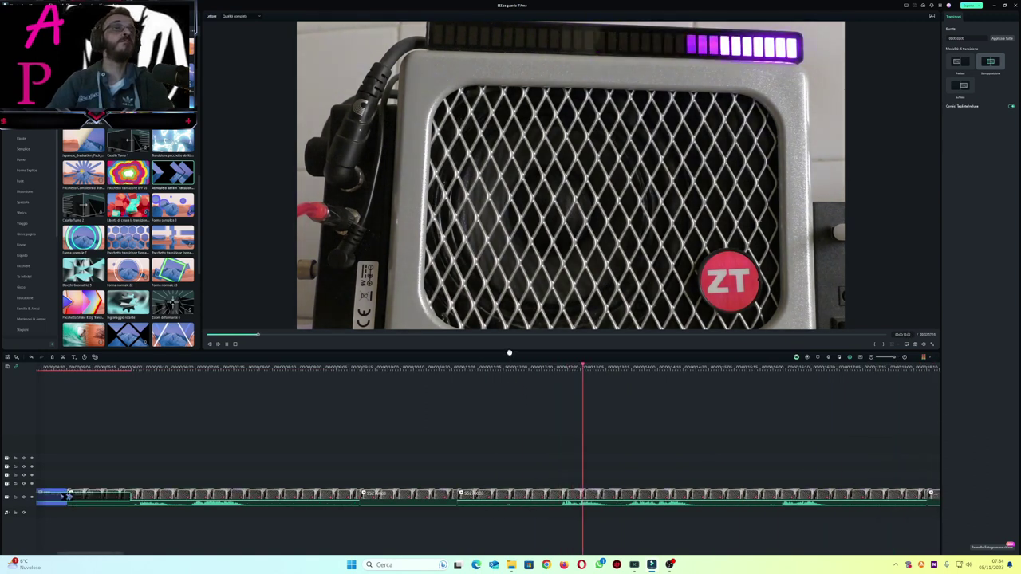
Enlarge the preview area and play back the "Sono Arrivato" and "Servito" captions on the timeline
{"action": "left_click_drag", "start_coordinate": [511, 349], "coordinate": [502, 409]}
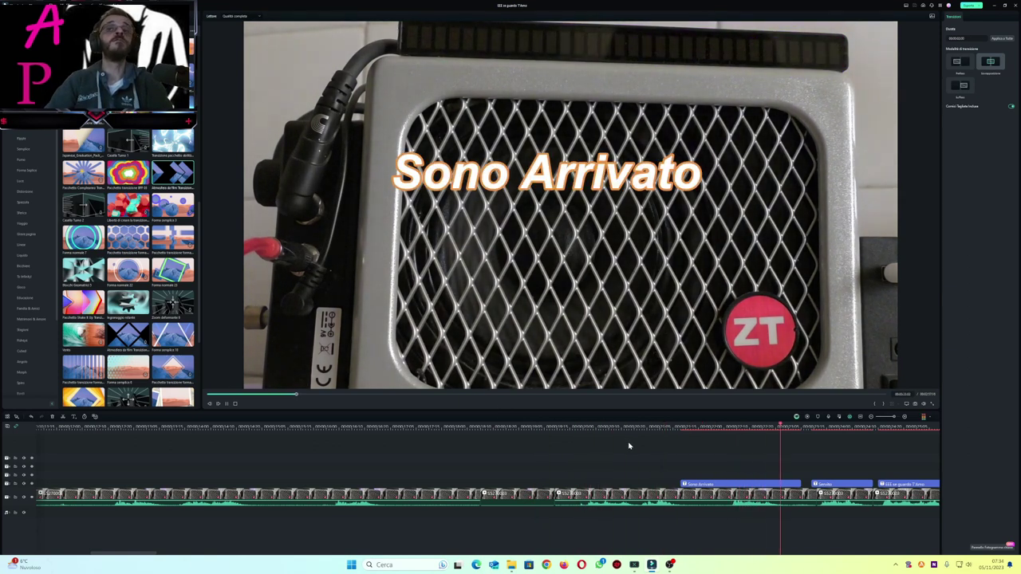
{"action": "left_click", "coordinate": [710, 427]}
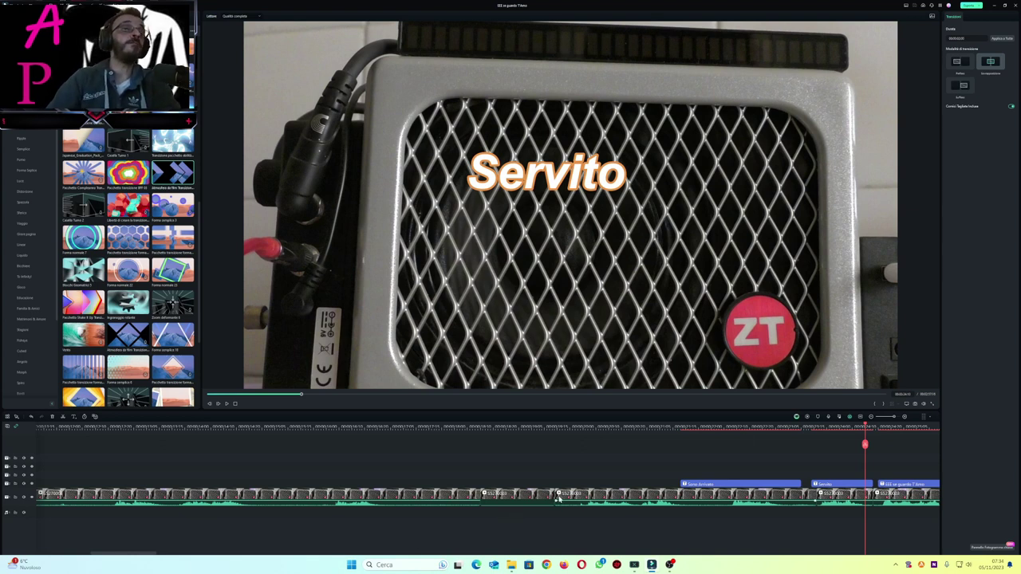
{"action": "key", "text": "space"}
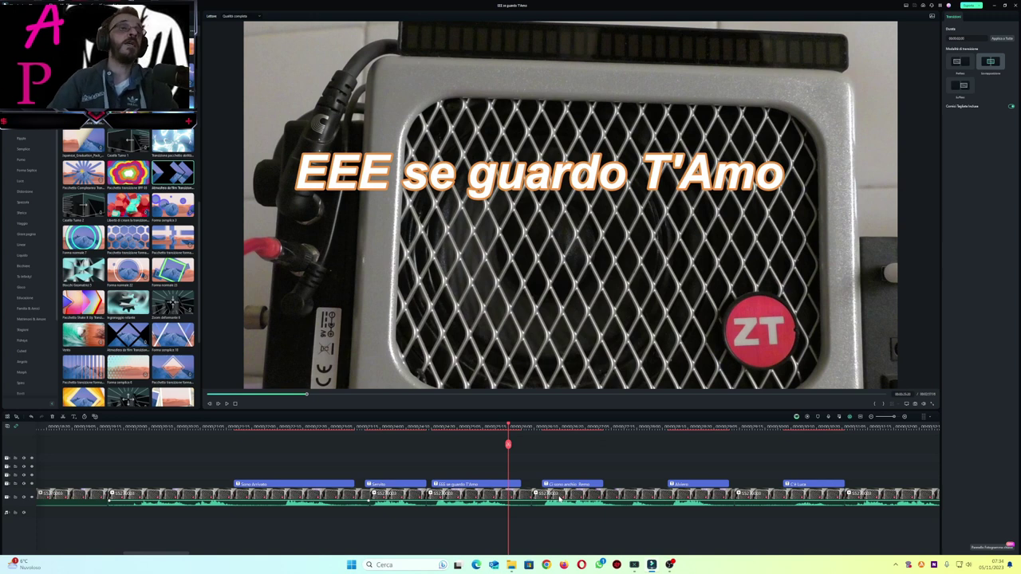
Replay the "EEE se guardo T'Amo" caption and each of the next two captions from its start
{"action": "left_click", "coordinate": [438, 428]}
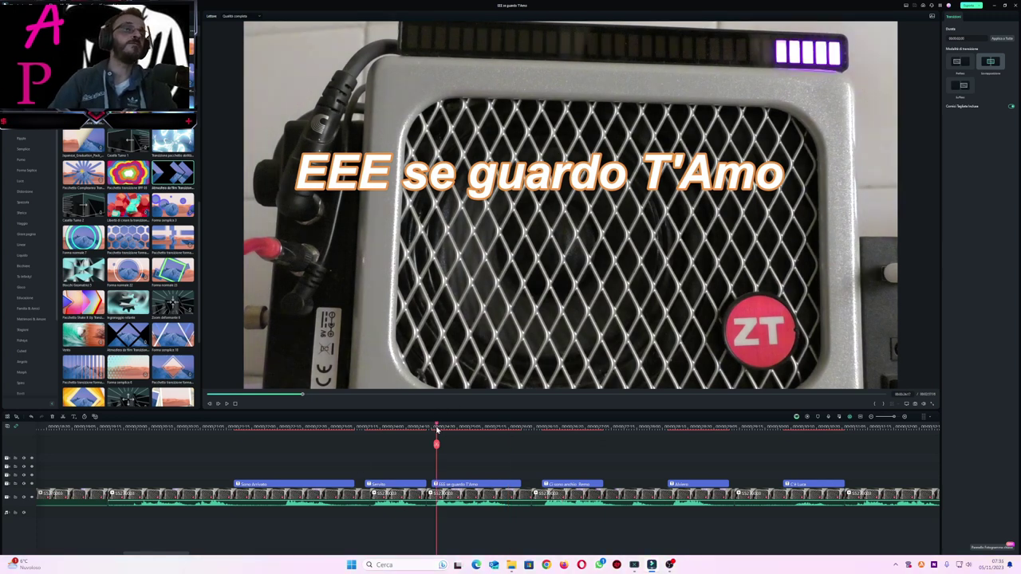
{"action": "key", "text": "space"}
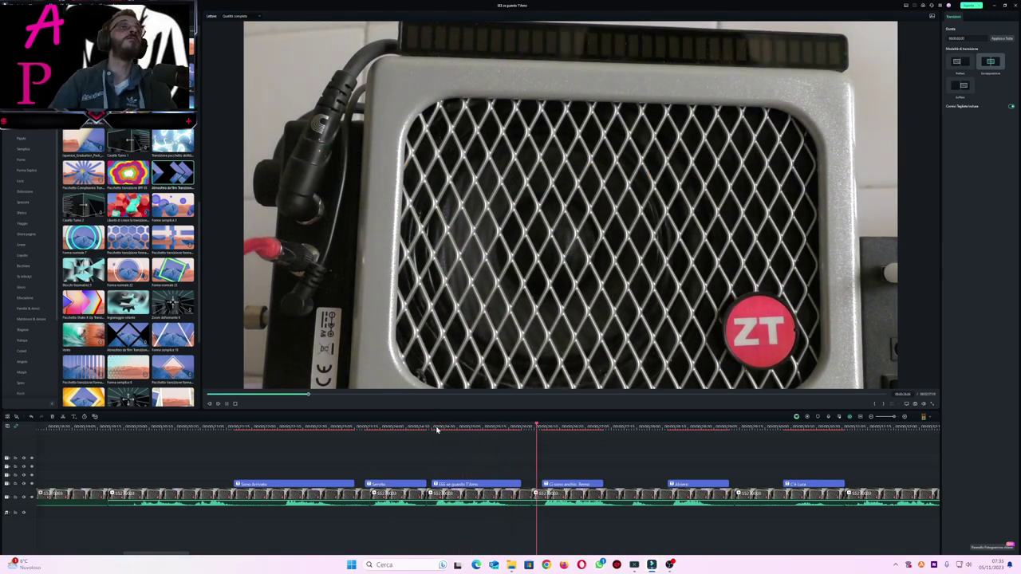
{"action": "key", "text": "space"}
{"action": "left_click", "coordinate": [541, 428]}
{"action": "key", "text": "space"}
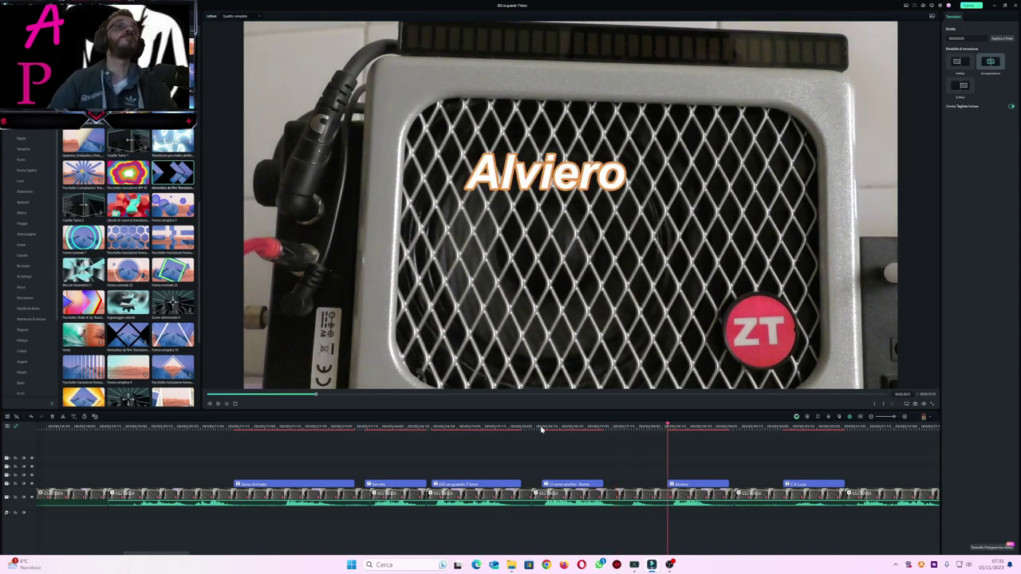
{"action": "left_click", "coordinate": [666, 426]}
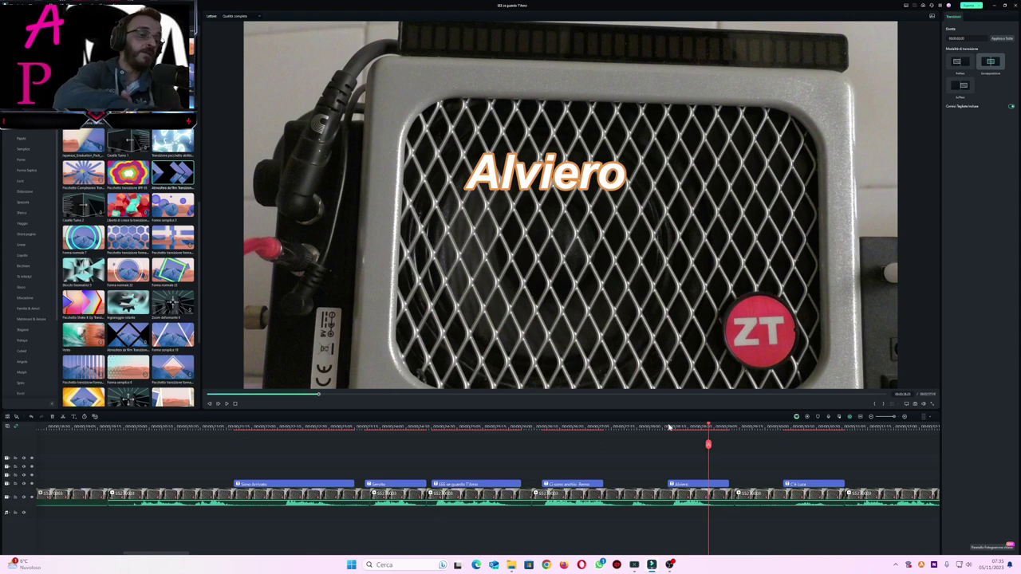
{"action": "key", "text": "space"}
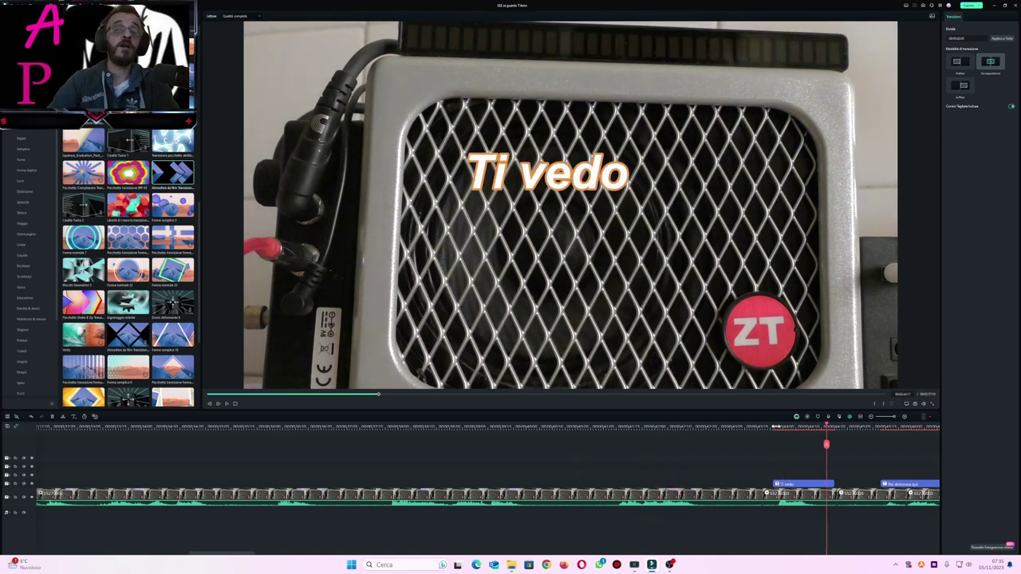
Replay the captioned passages from "Ti vedo" through "Fa Murales" and "Chiaro ti Aiuto" to compare the audio with the text
{"action": "left_click", "coordinate": [775, 427]}
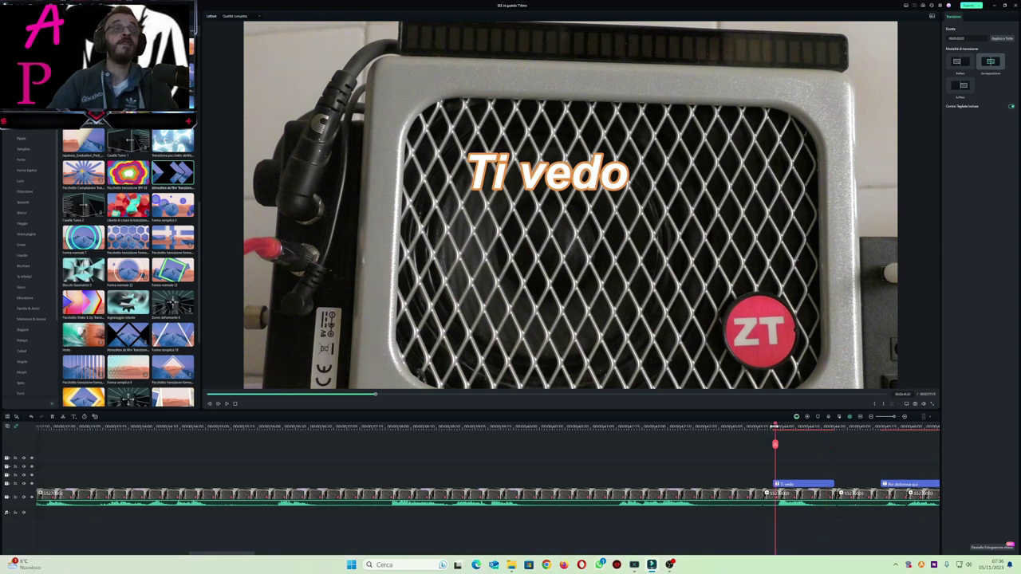
{"action": "key", "text": "space"}
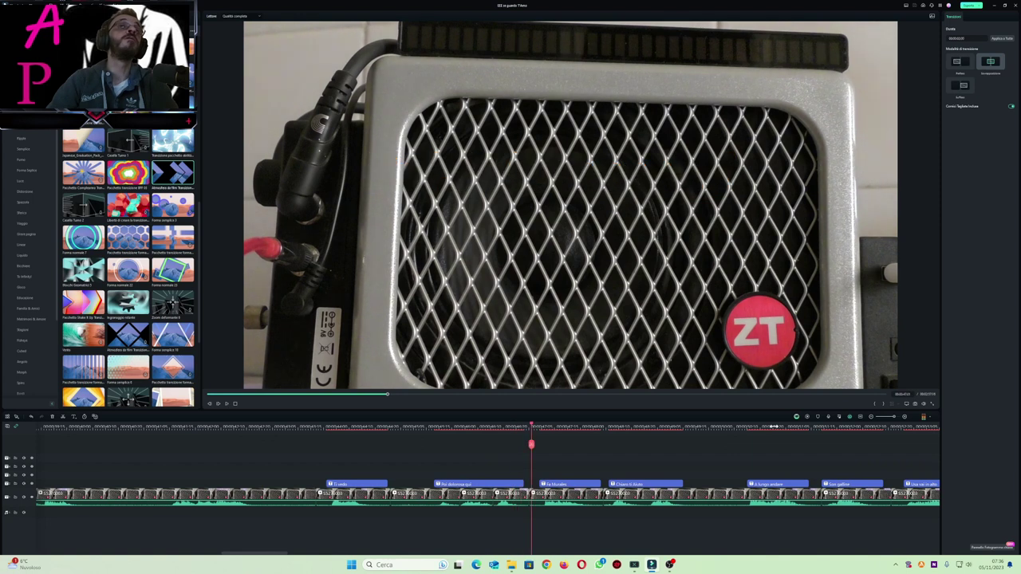
{"action": "left_click", "coordinate": [439, 427]}
{"action": "key", "text": "space"}
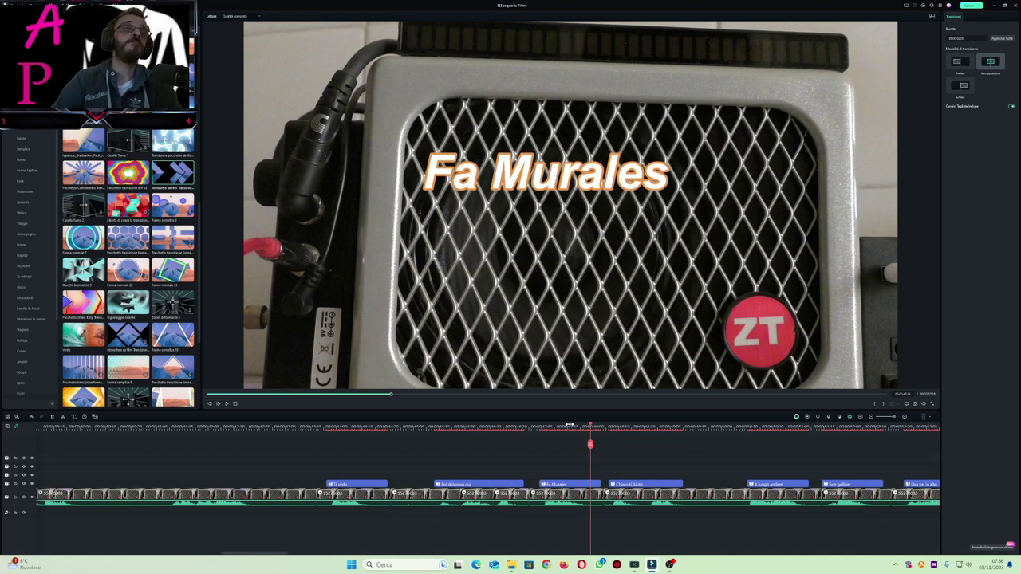
{"action": "key", "text": "space"}
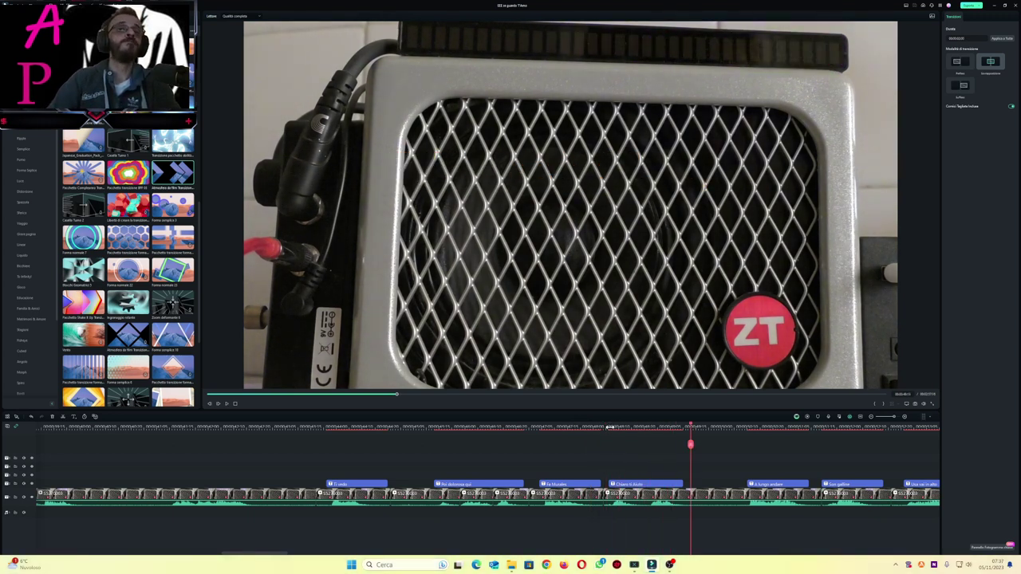
{"action": "left_click", "coordinate": [606, 427]}
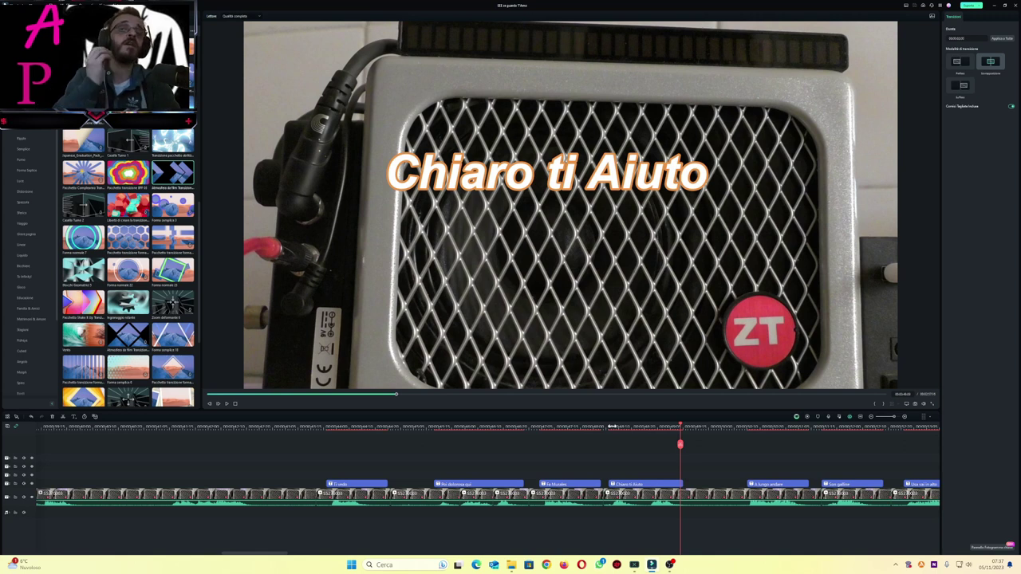
{"action": "key", "text": "space"}
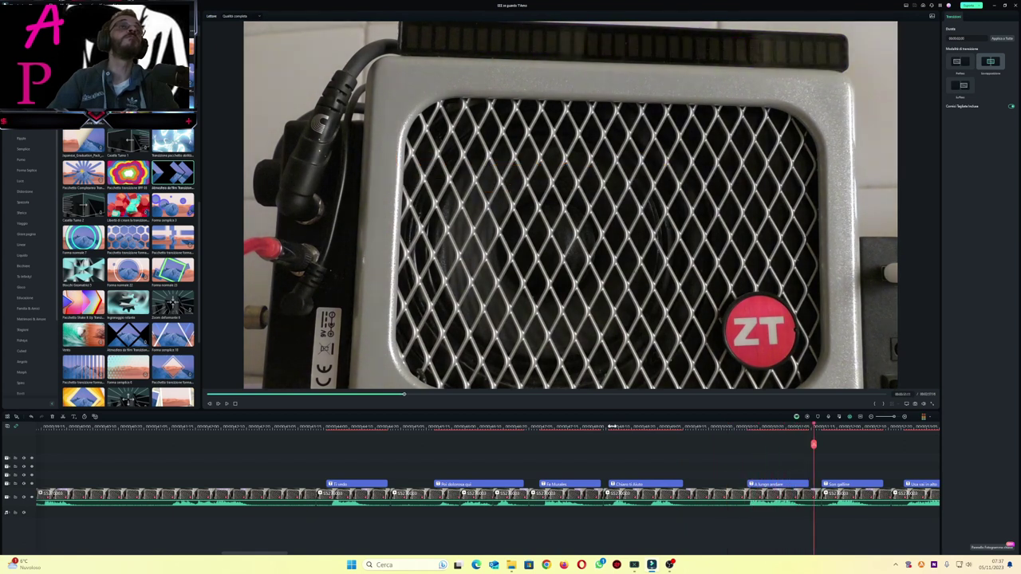
Replay the passage following "Chiaro ti Aiuto" and the "Usa vai in alto" and "Io sono in alto" captions
{"action": "left_click", "coordinate": [741, 430]}
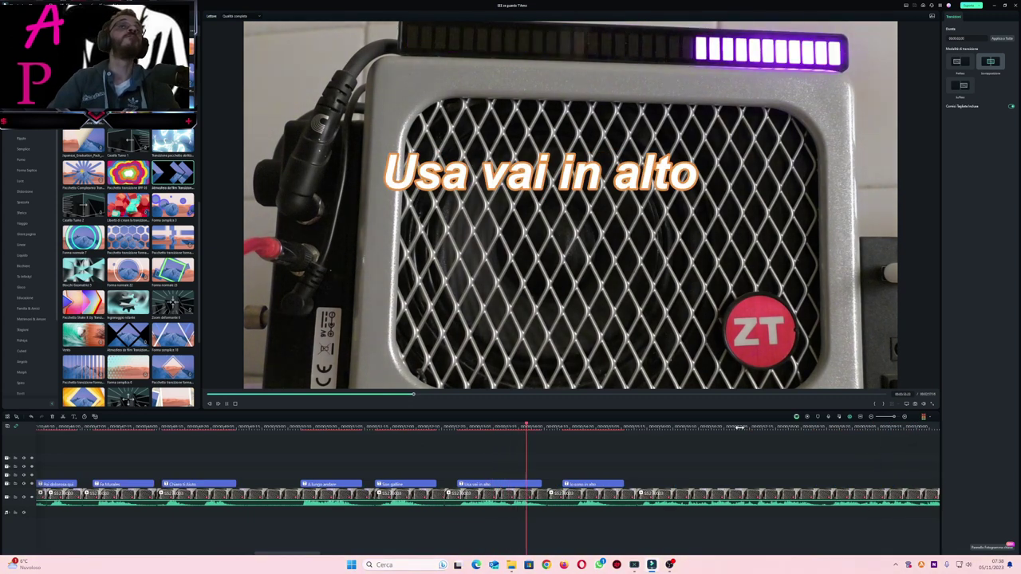
{"action": "left_click", "coordinate": [452, 427]}
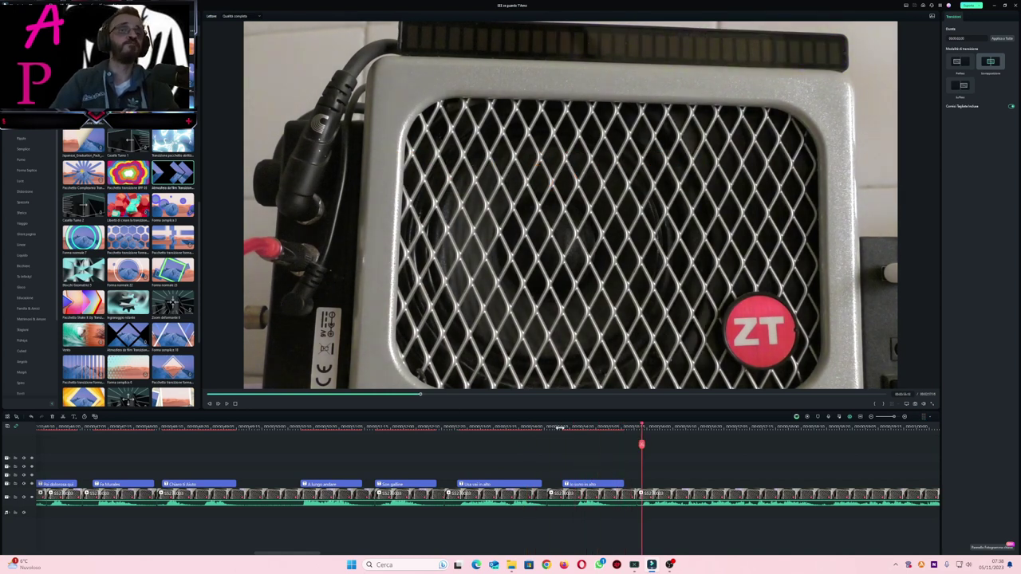
{"action": "left_click", "coordinate": [562, 427]}
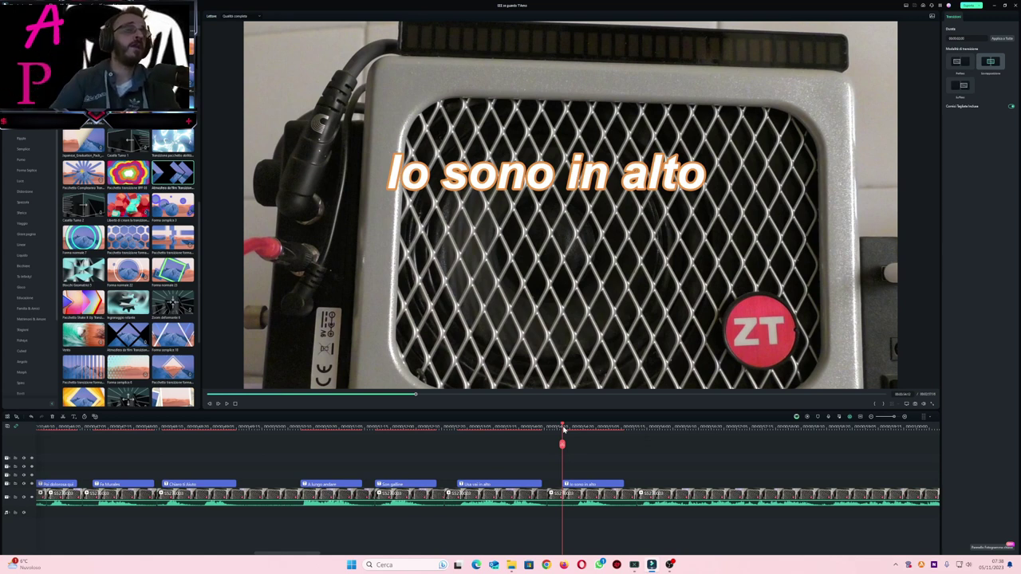
{"action": "key", "text": "space"}
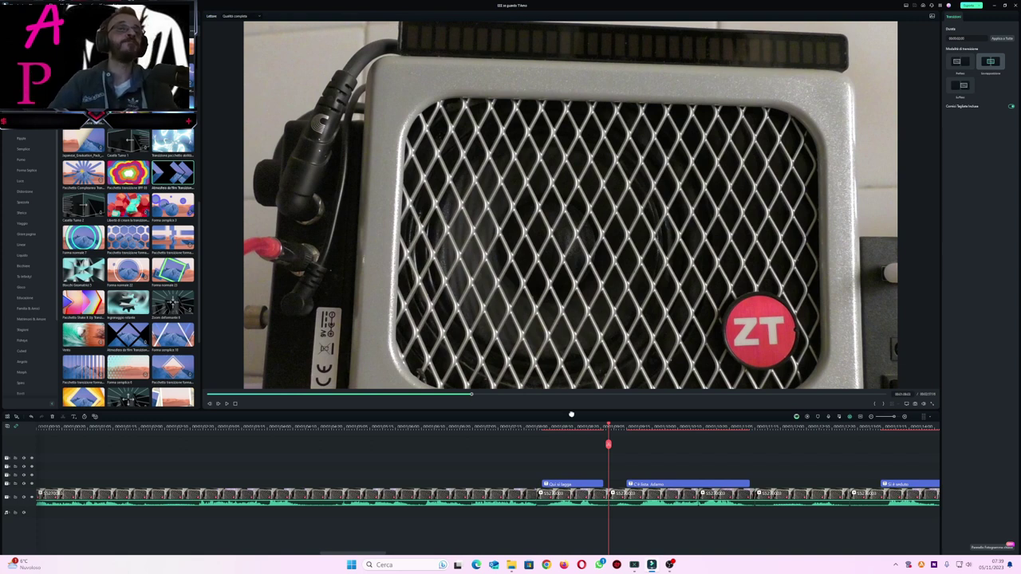
Replay the "Qui si legge" caption and the two-line "C'è lista Adamo Fin D'oro" caption from their starts
{"action": "left_click", "coordinate": [539, 424]}
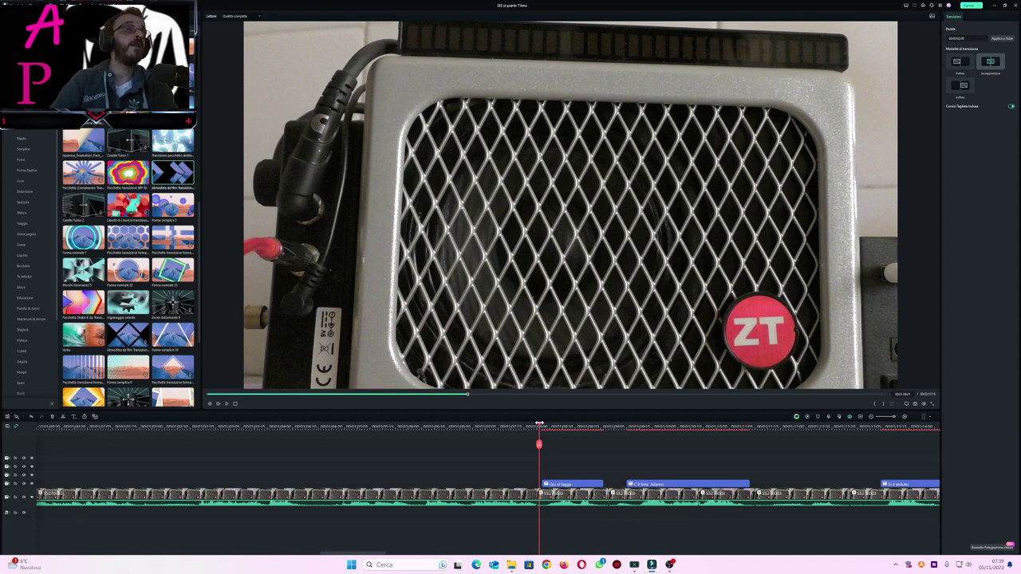
{"action": "key", "text": "space"}
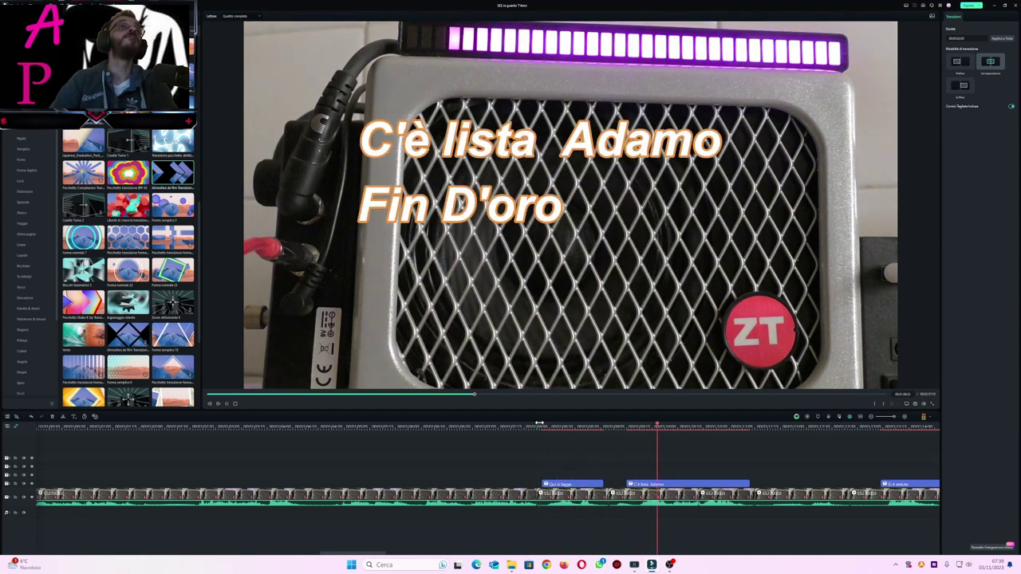
{"action": "key", "text": "space"}
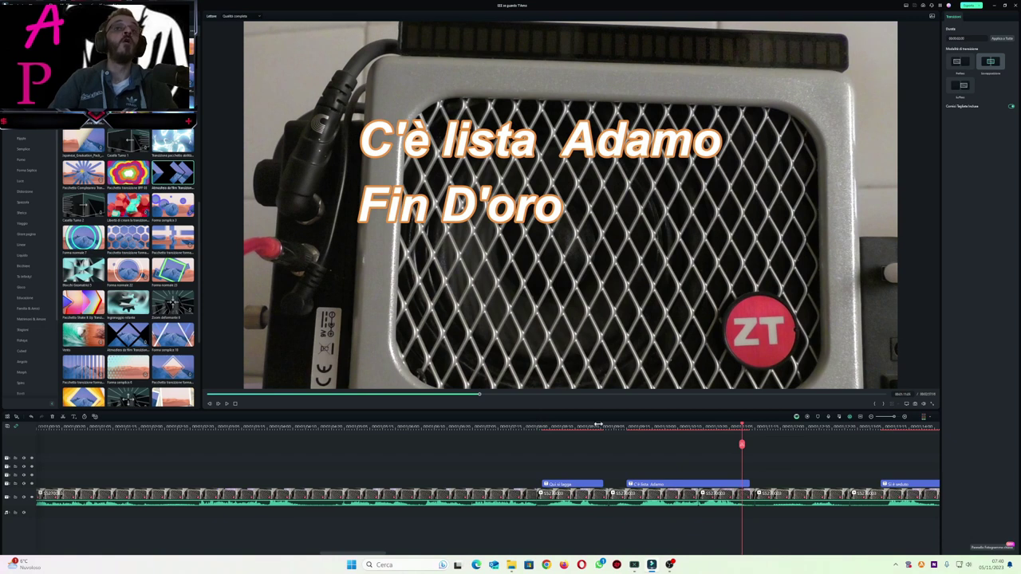
{"action": "left_click", "coordinate": [619, 425]}
{"action": "key", "text": "space"}
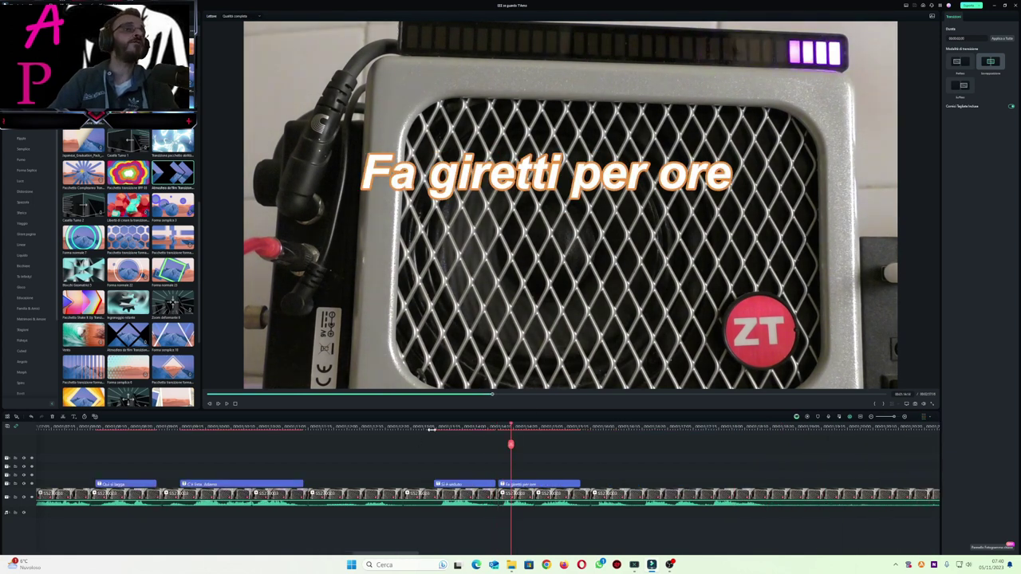
Replay the caption just before "Fa giretti per ore" and the "Fa giretti per ore" caption itself
{"action": "left_click", "coordinate": [429, 425]}
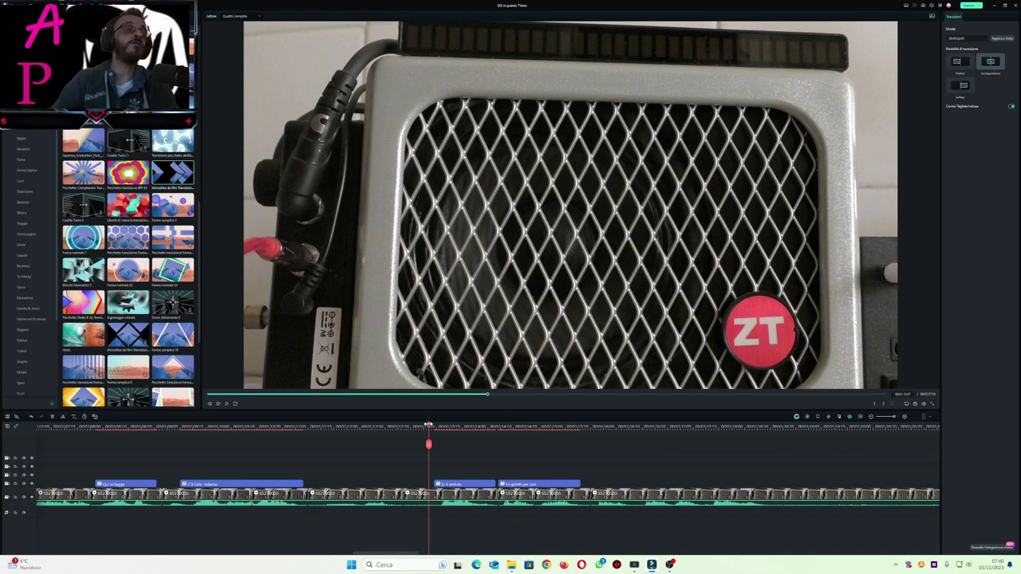
{"action": "key", "text": "space"}
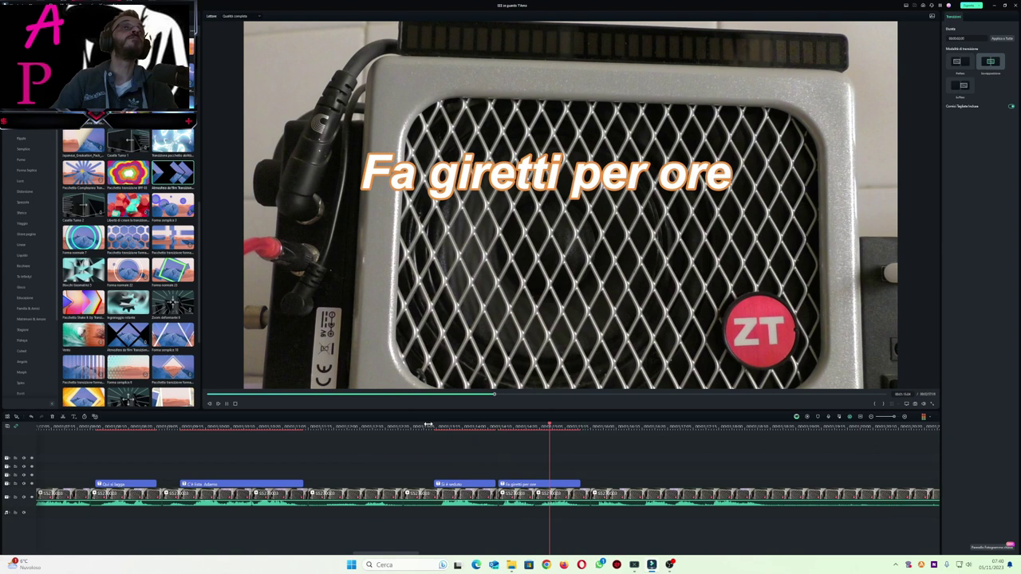
{"action": "key", "text": "space"}
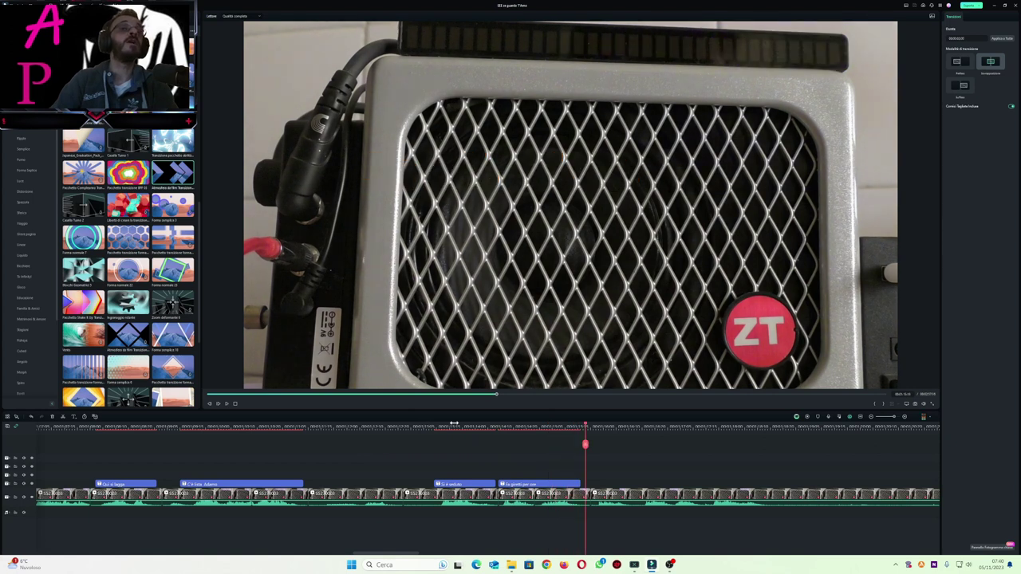
{"action": "left_click", "coordinate": [498, 425]}
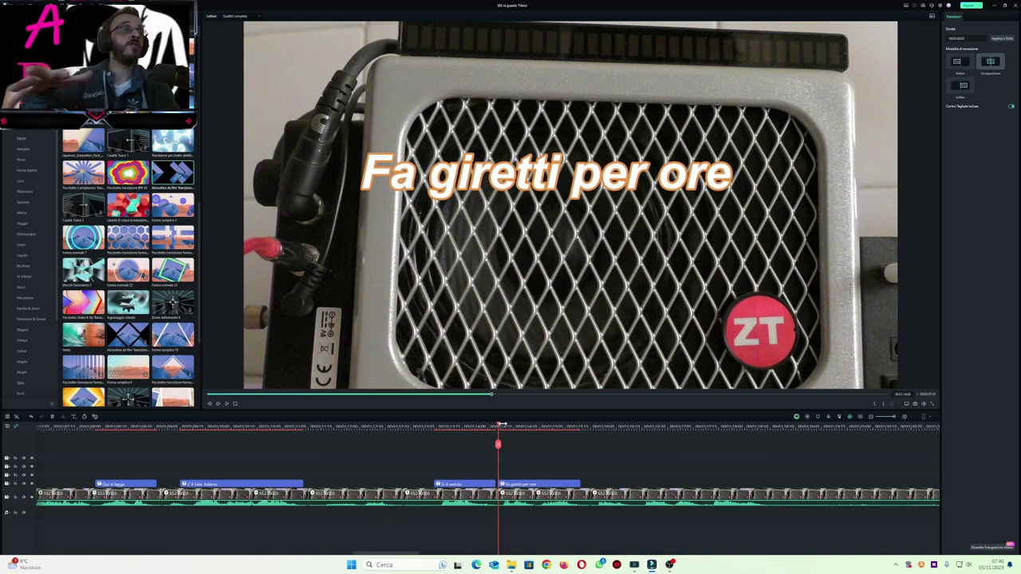
{"action": "key", "text": "space"}
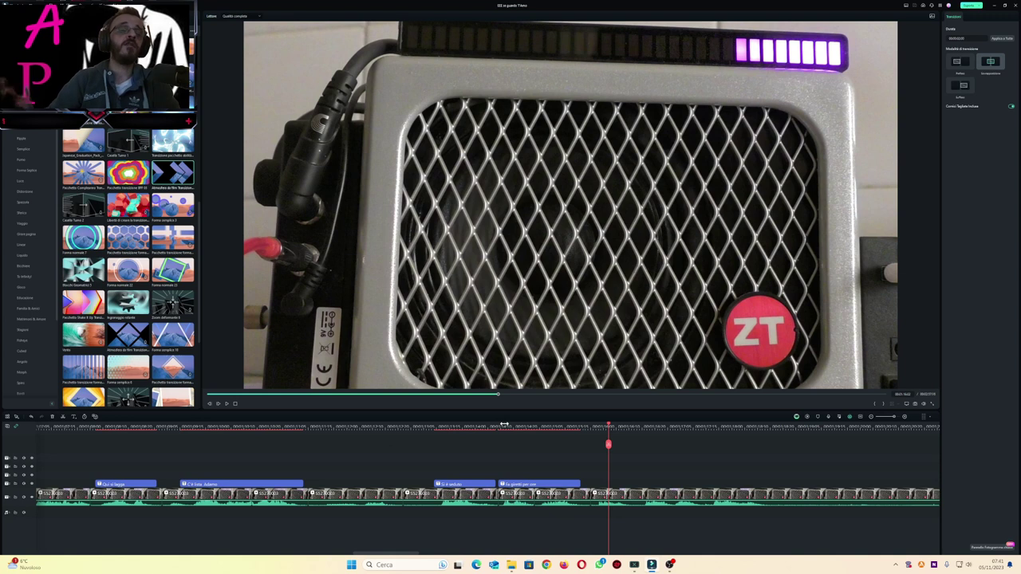
Continue playback to the "Ti aiuto" caption and replay it and the "Frollini a te" caption from their starts
{"action": "key", "text": "space"}
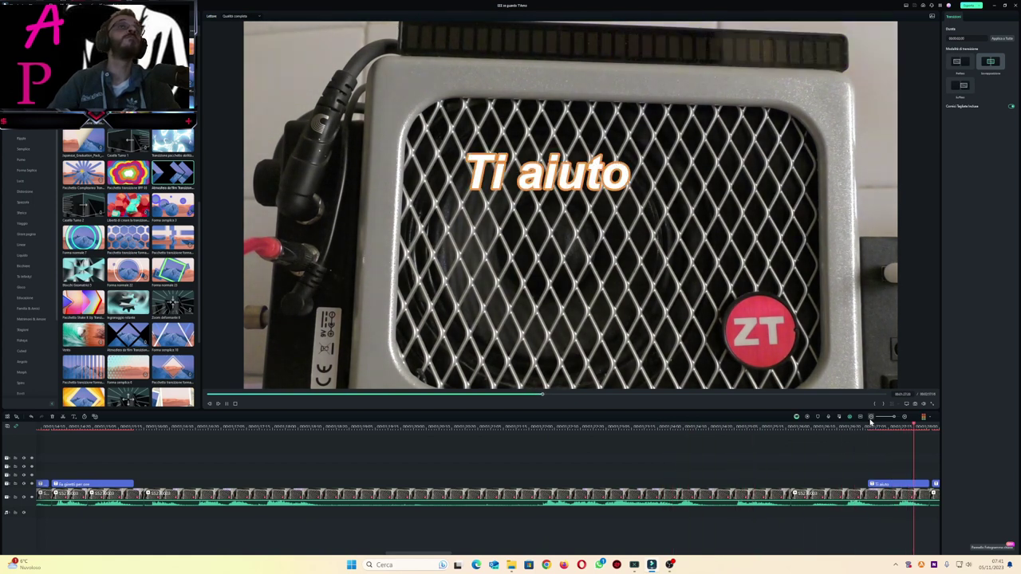
{"action": "key", "text": "space"}
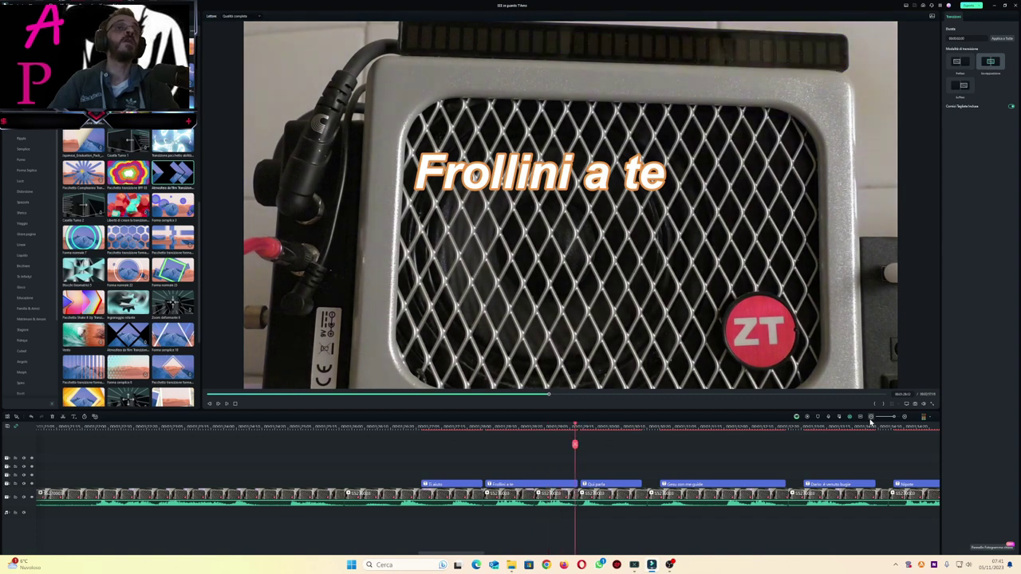
{"action": "left_click", "coordinate": [408, 427]}
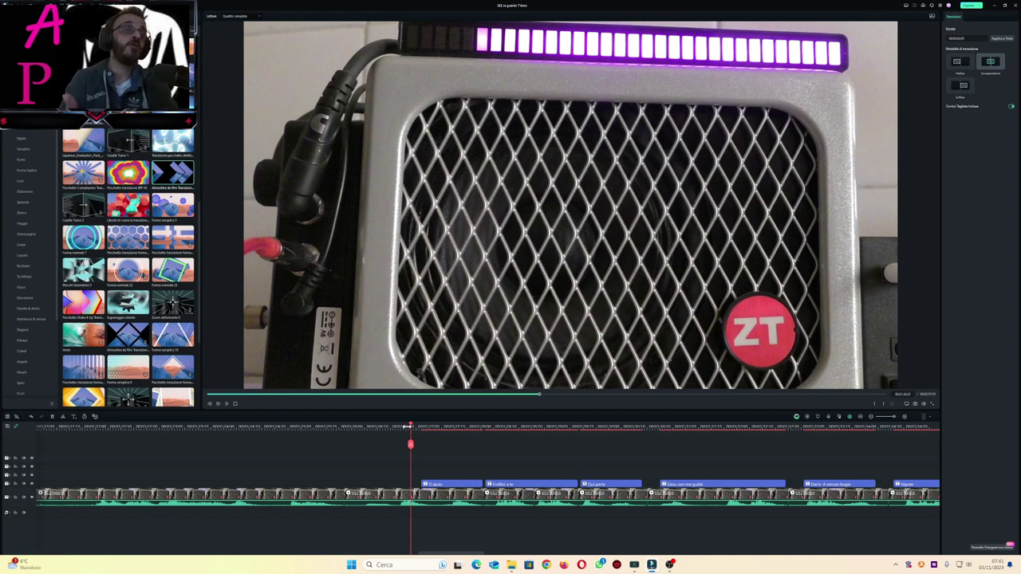
{"action": "key", "text": "space"}
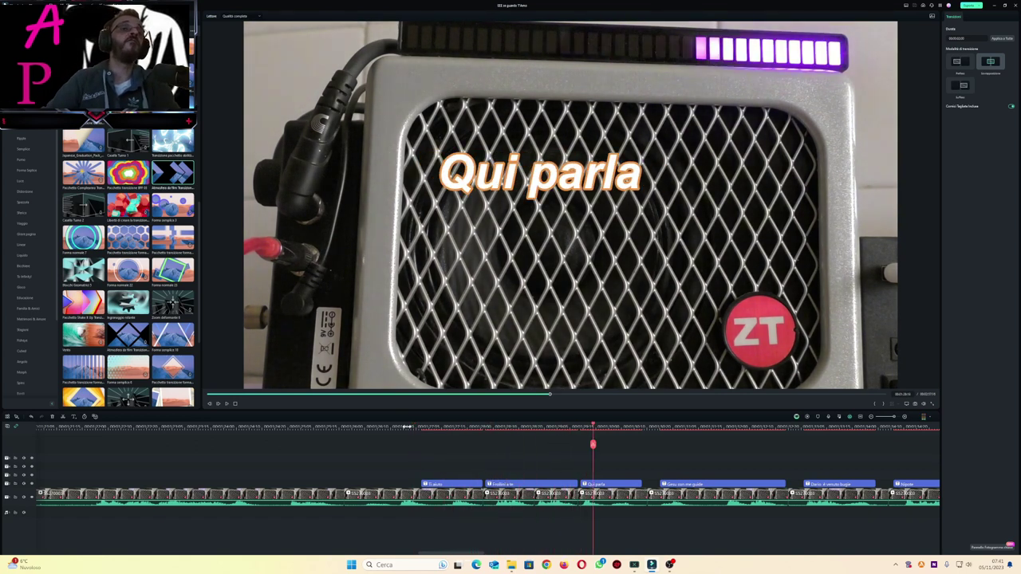
{"action": "left_click", "coordinate": [488, 427]}
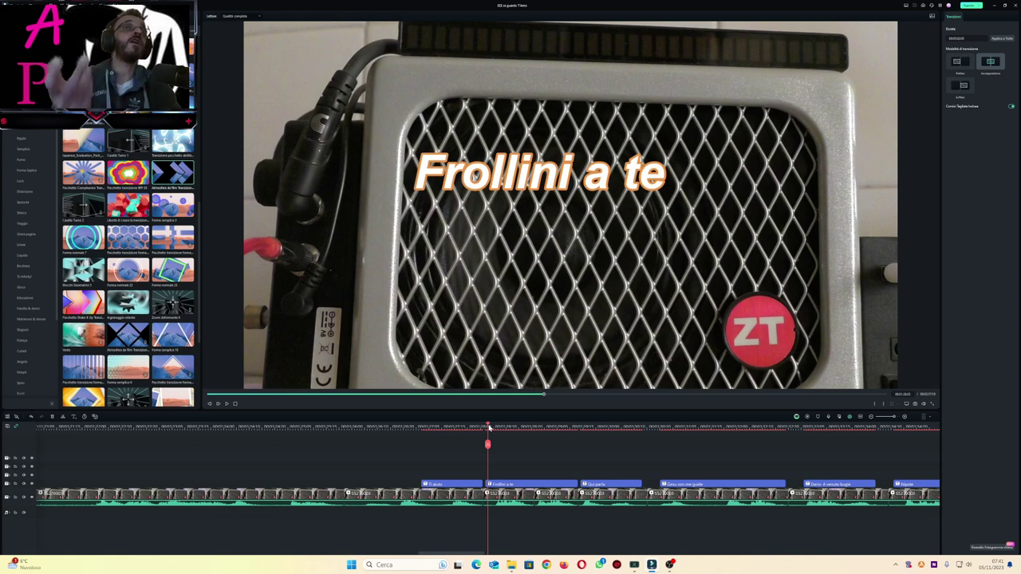
{"action": "key", "text": "space"}
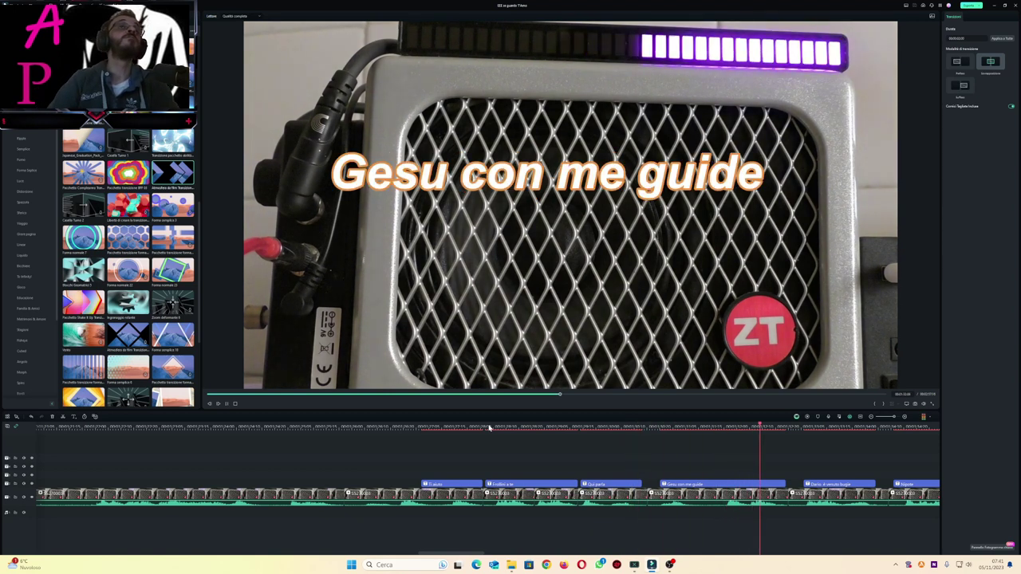
Replay the passage from the start of the "Gesu con me guide" caption
{"action": "key", "text": "space"}
{"action": "left_click", "coordinate": [658, 426]}
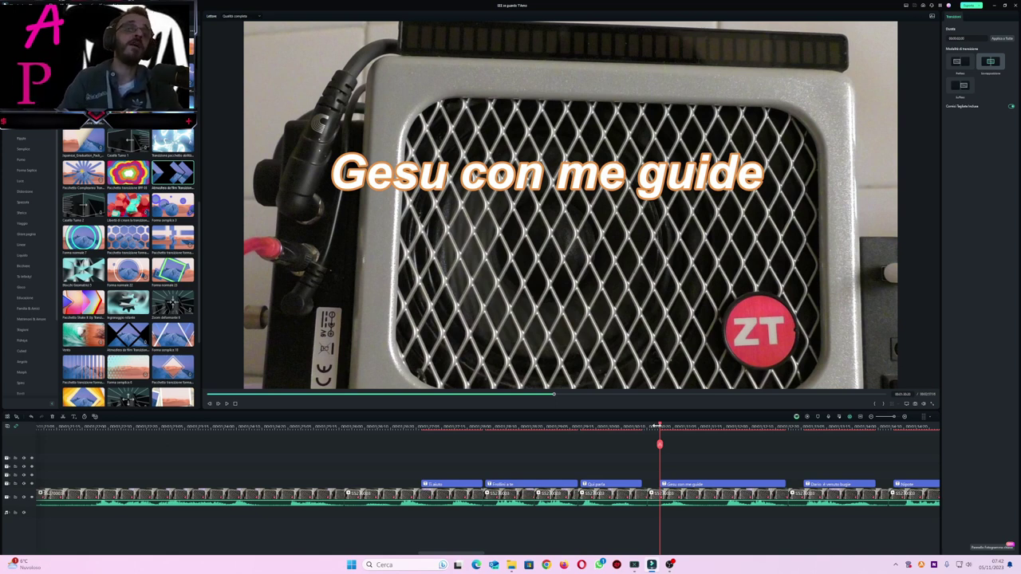
{"action": "key", "text": "space"}
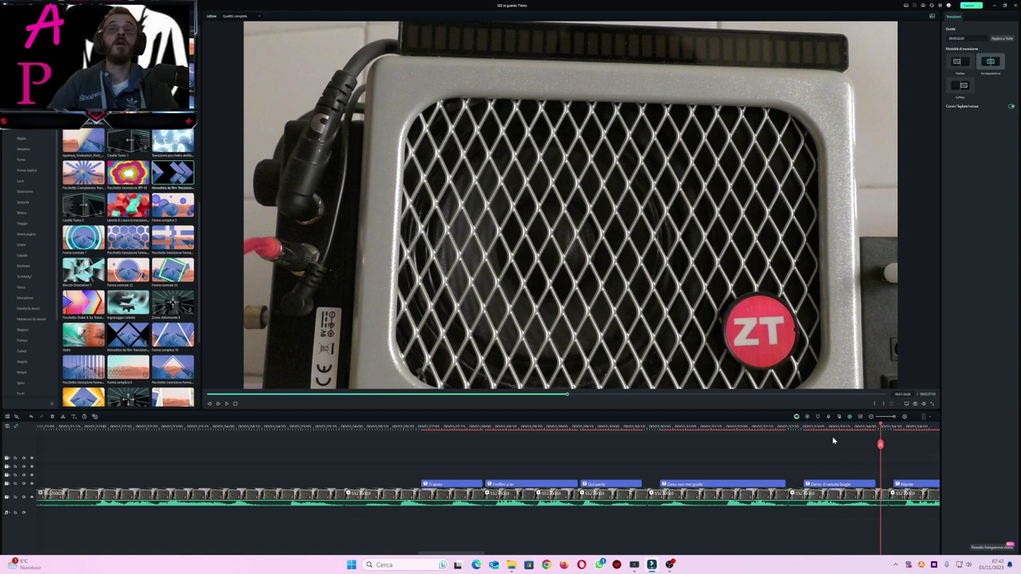
Replay the caption after "Gesu con me guide", and the passage from the caption before "Conservo" through "Abusa carezze"
{"action": "left_click", "coordinate": [790, 429]}
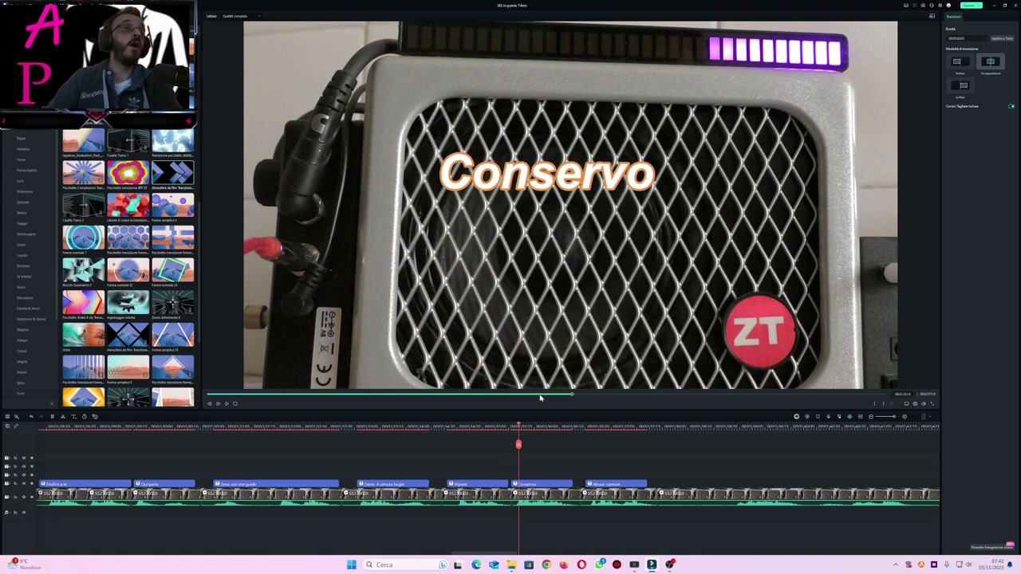
{"action": "left_click", "coordinate": [442, 427]}
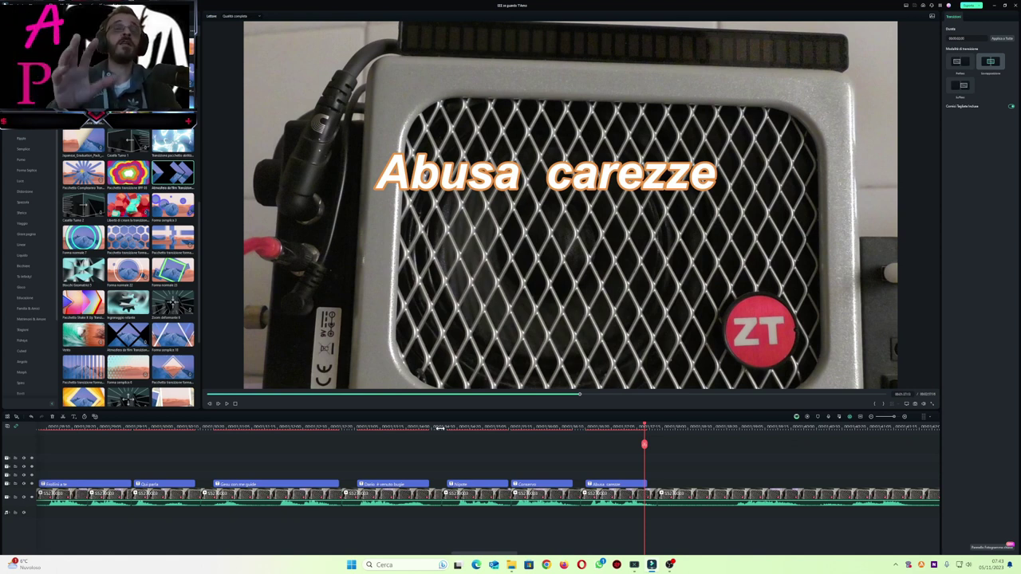
{"action": "key", "text": "space"}
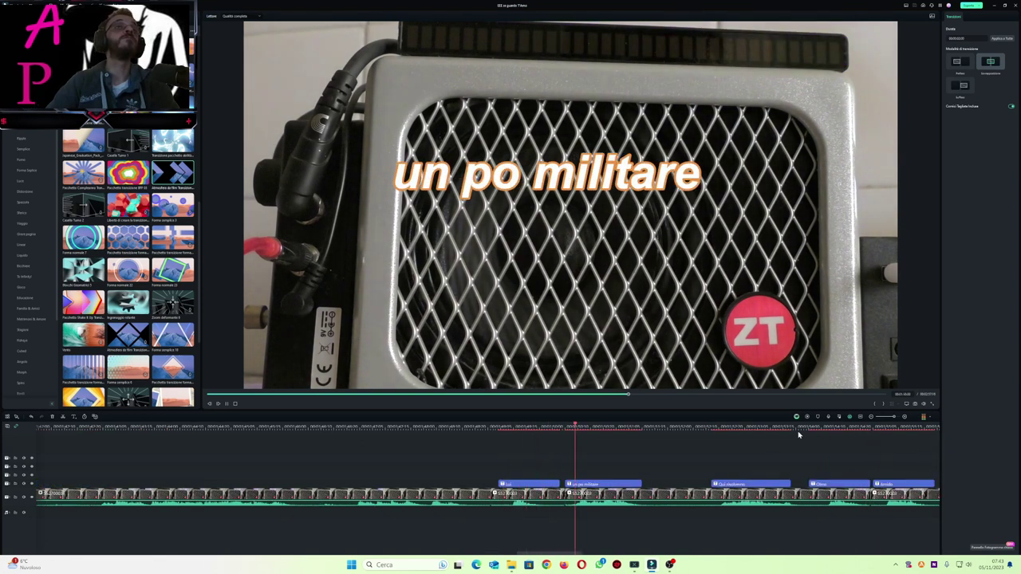
Replay the "Lui" and "un po militare" captions from the start of "Lui", pausing after the second one
{"action": "left_click", "coordinate": [501, 426]}
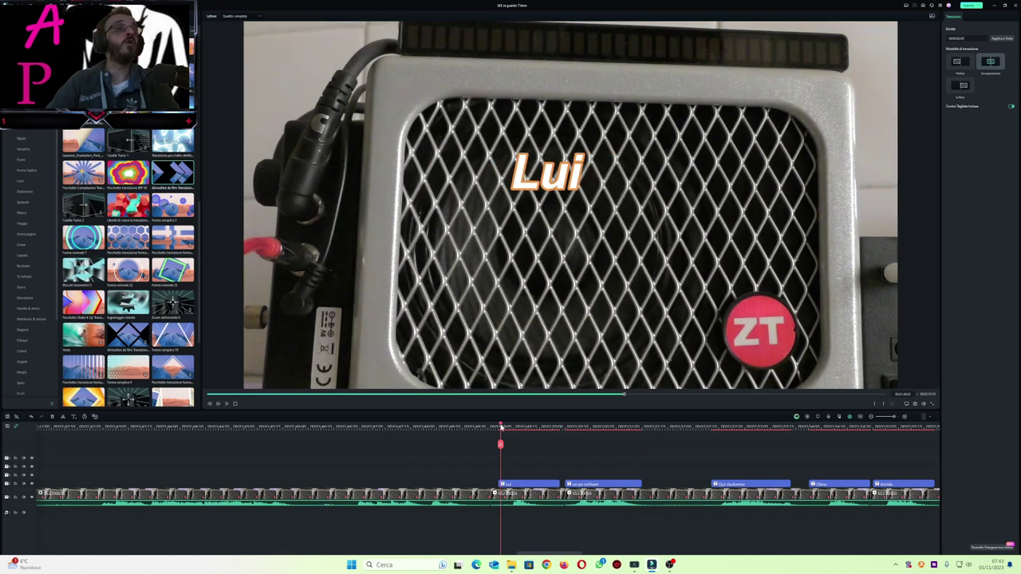
{"action": "key", "text": "space"}
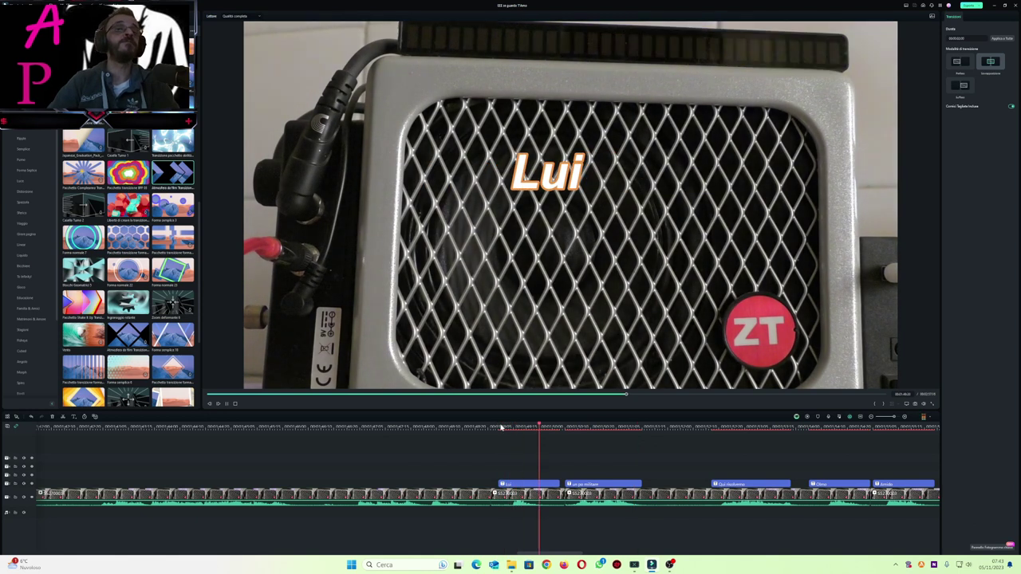
{"action": "key", "text": "space"}
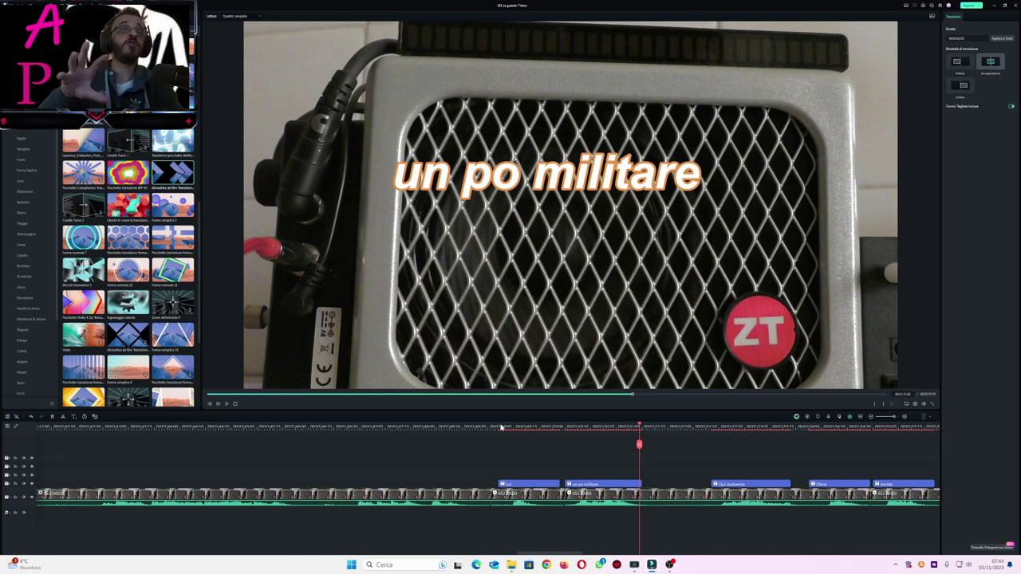
Continue playback through the "Olmo" and "Amido" captions up to "Hai un Alieno"
{"action": "key", "text": "space"}
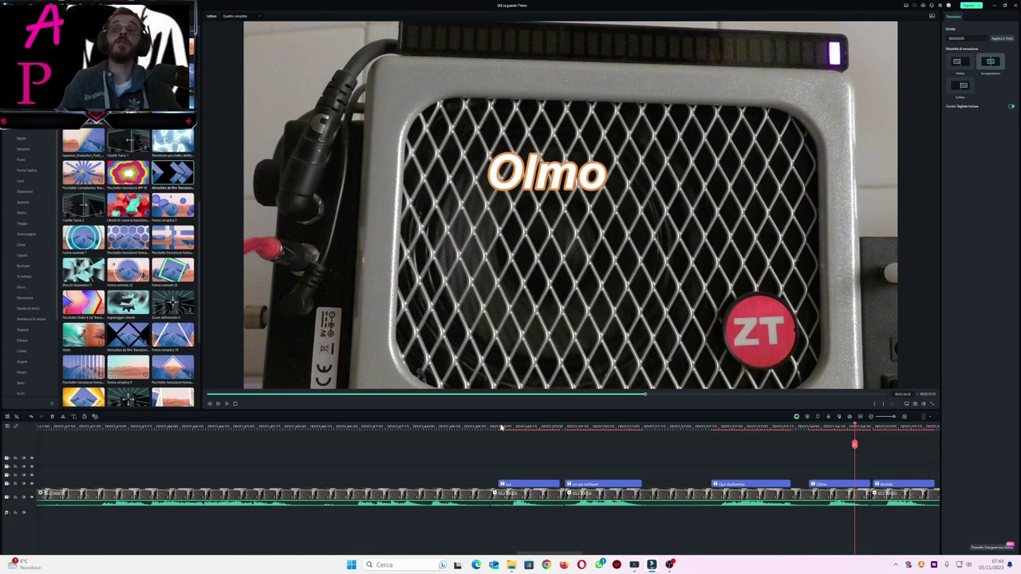
{"action": "key", "text": "Down"}
{"action": "key", "text": "Down"}
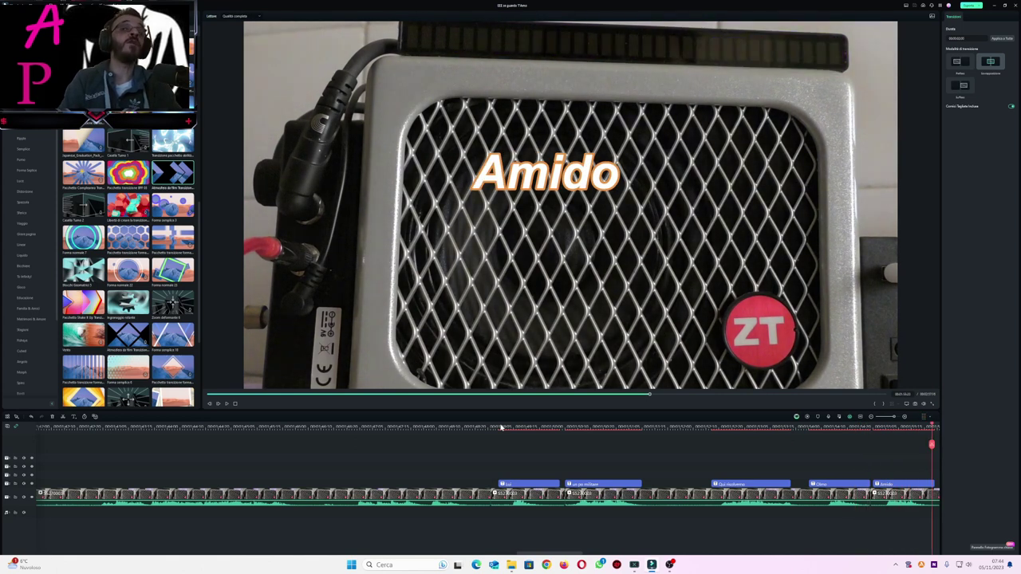
{"action": "key", "text": "Down"}
{"action": "key", "text": "space"}
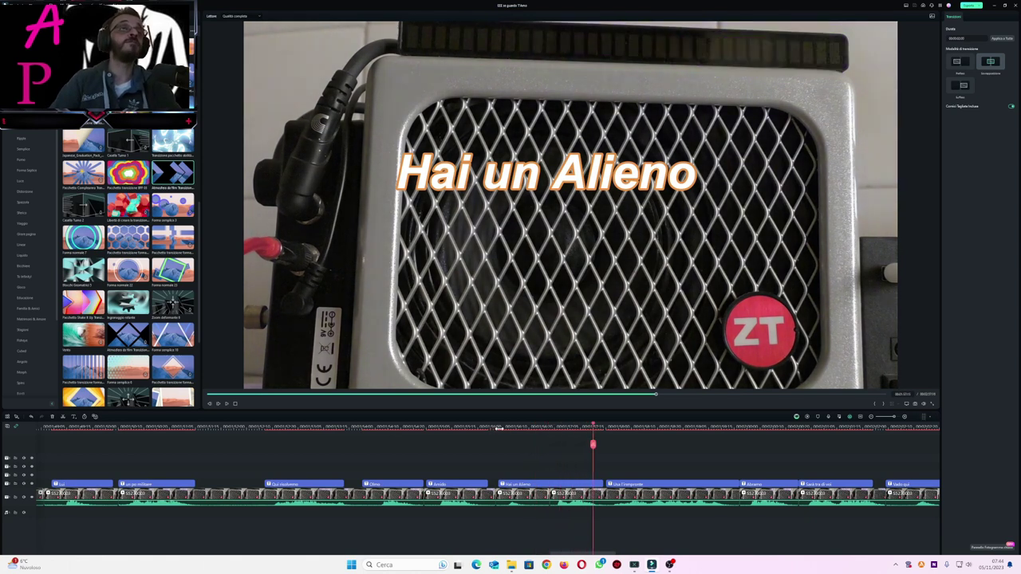
Replay the "Hai un Alieno" caption twice from its start and let playback continue to "Abramo"
{"action": "left_click", "coordinate": [498, 428]}
{"action": "key", "text": "space"}
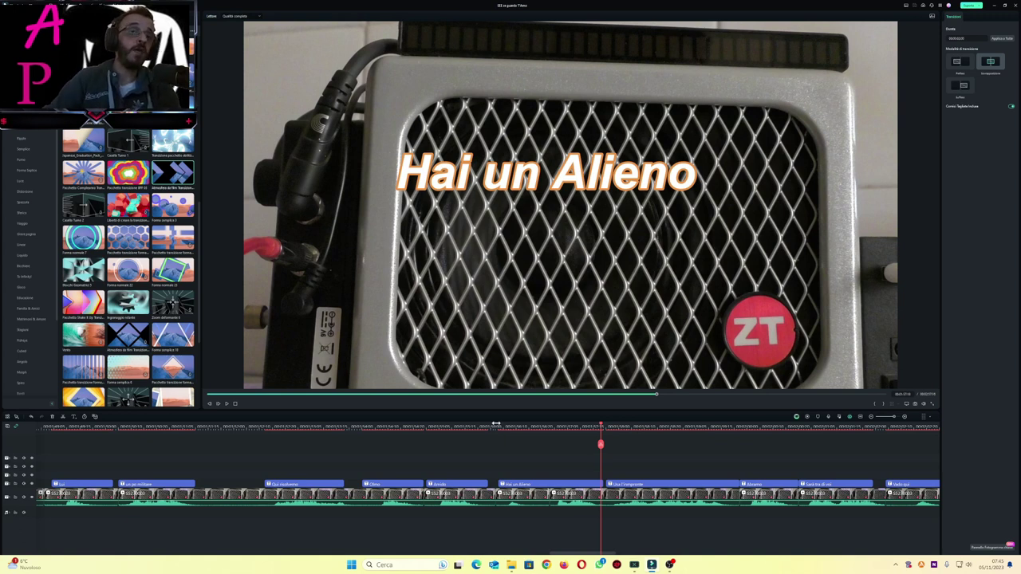
{"action": "left_click", "coordinate": [495, 425]}
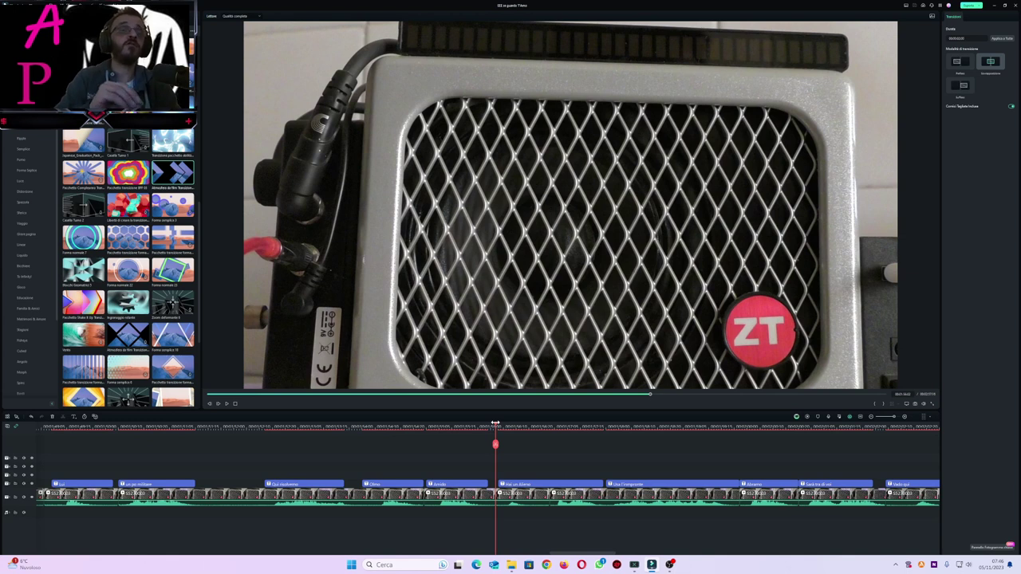
{"action": "key", "text": "space"}
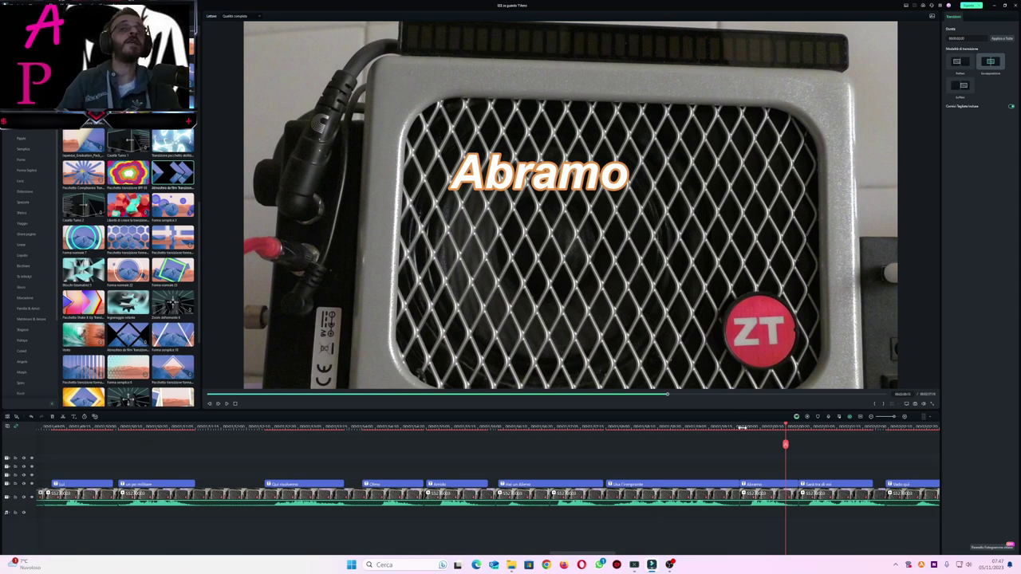
Replay the passage from the start of the "Abramo" caption through "Sarà tra di voi" and "Vado qui"
{"action": "left_click", "coordinate": [742, 429]}
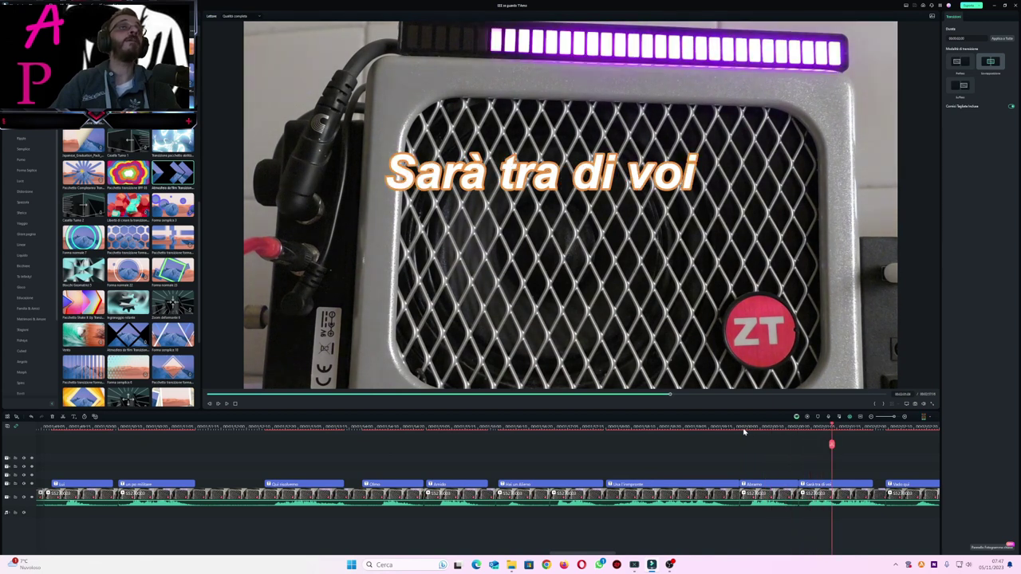
{"action": "left_click", "coordinate": [744, 432]}
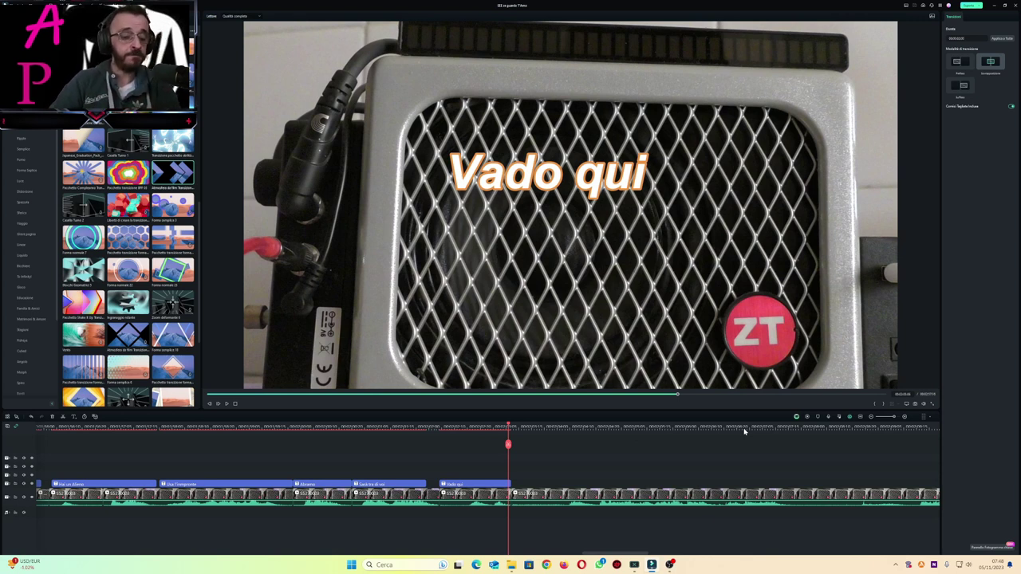
{"action": "key", "text": "space"}
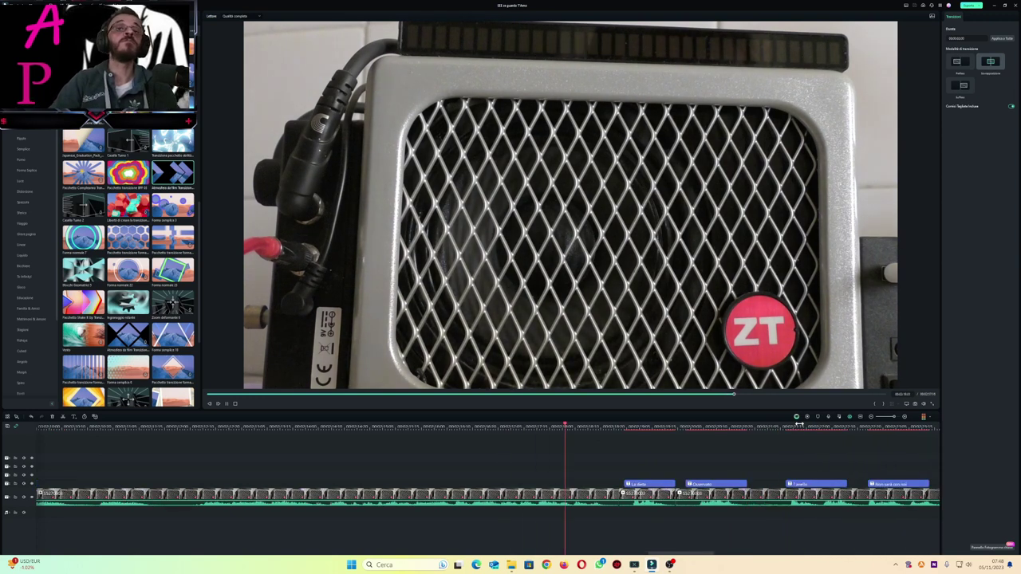
Replay the "La dieta" caption and the one after it from the start of "La dieta", and pause
{"action": "key", "text": "space"}
{"action": "left_click", "coordinate": [625, 426]}
{"action": "key", "text": "space"}
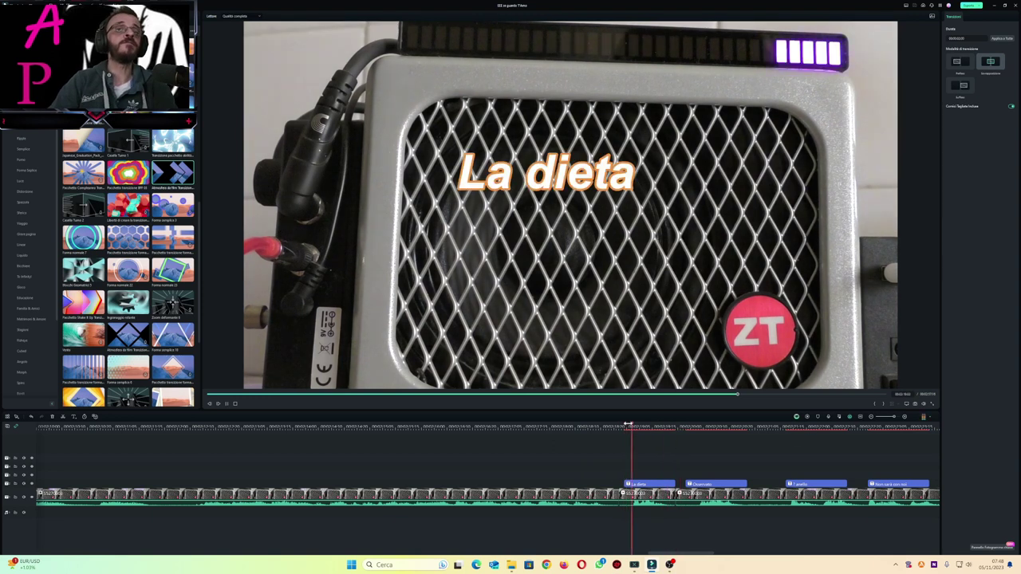
{"action": "key", "text": "space"}
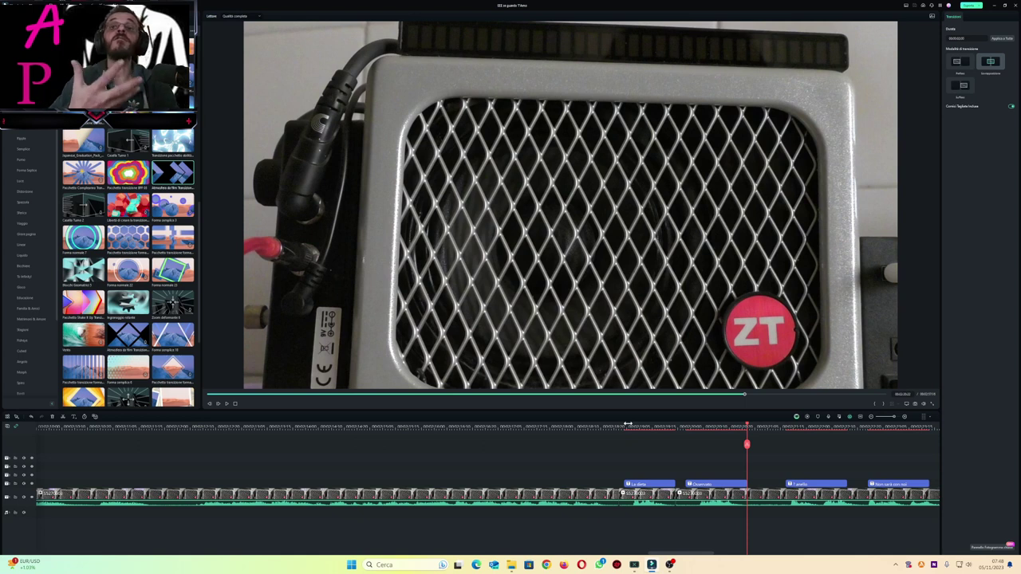
Play on to the "? anello" caption and replay it from just before its start
{"action": "key", "text": "space"}
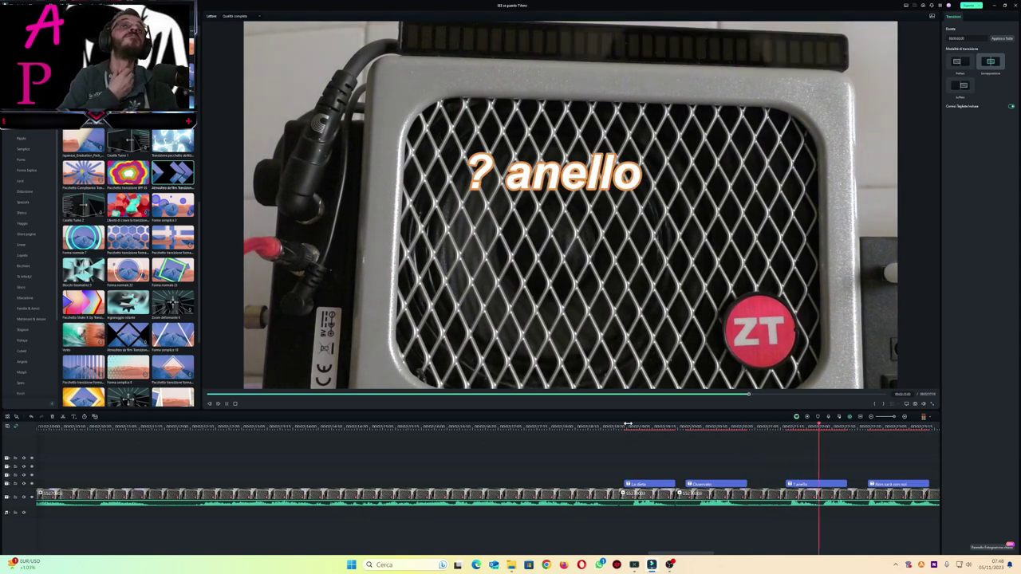
{"action": "key", "text": "space"}
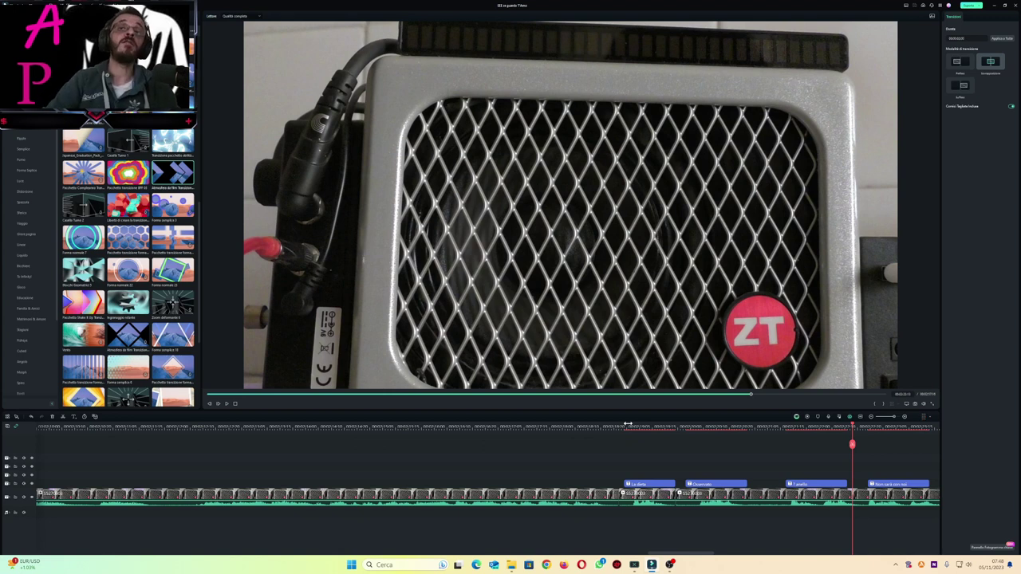
{"action": "left_click", "coordinate": [779, 424]}
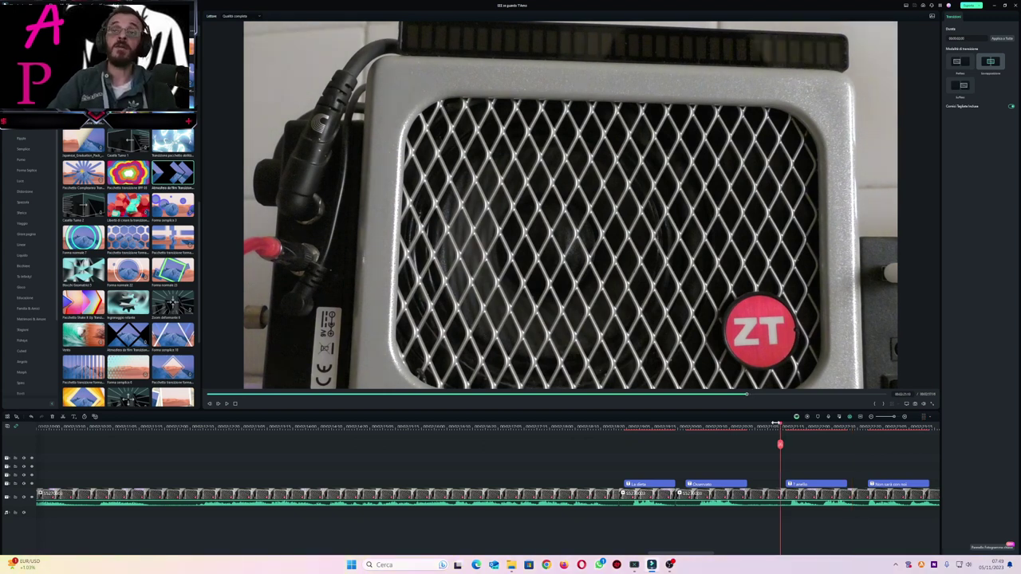
{"action": "key", "text": "space"}
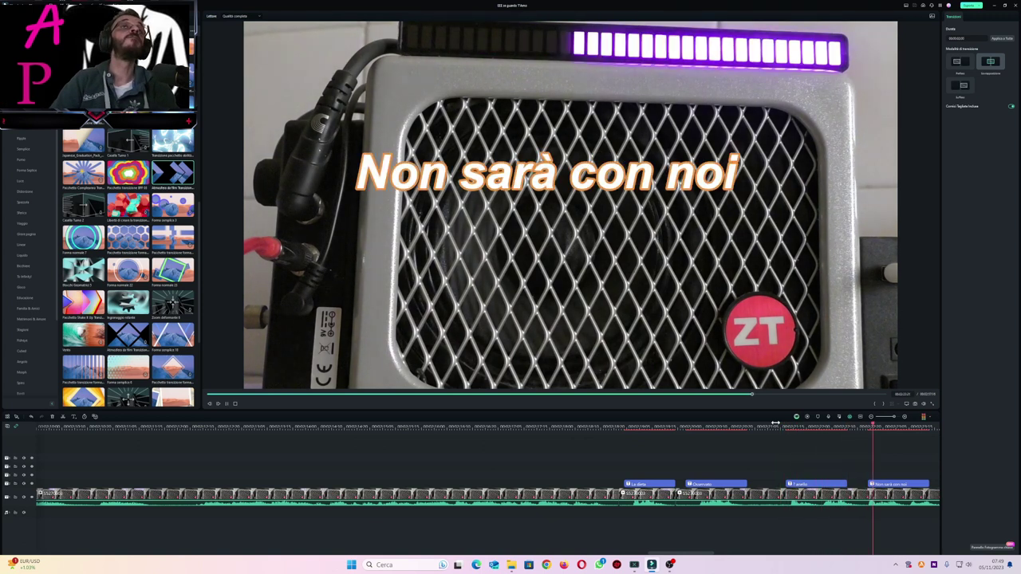
Replay the "Non sarà con noi" caption from its start
{"action": "key", "text": "space"}
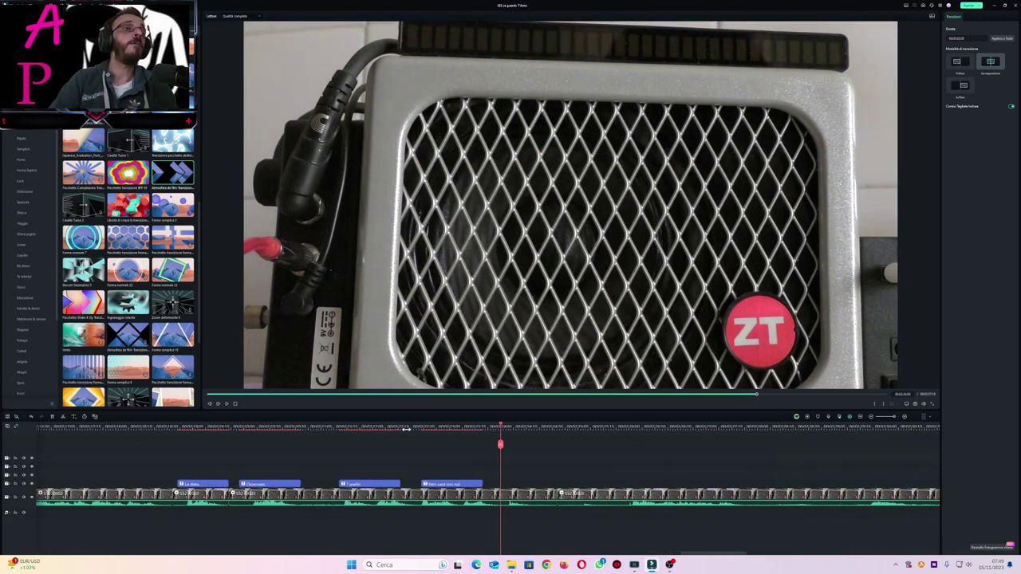
{"action": "left_click", "coordinate": [419, 425]}
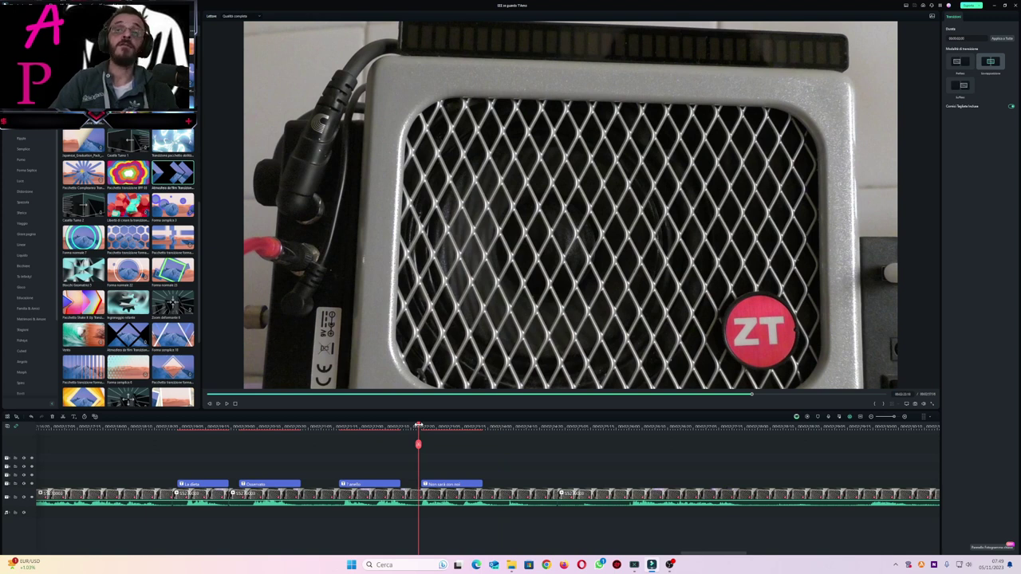
{"action": "key", "text": "space"}
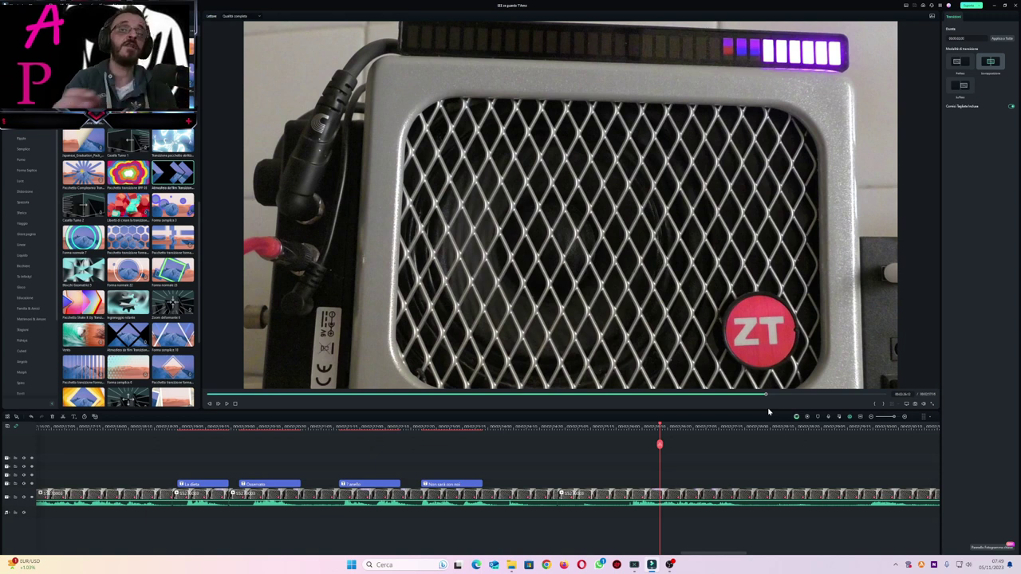
Zoom the timeline out to view more of the captioned clips at once
{"action": "left_click", "coordinate": [872, 417]}
{"action": "left_click", "coordinate": [871, 417]}
{"action": "left_click", "coordinate": [872, 417]}
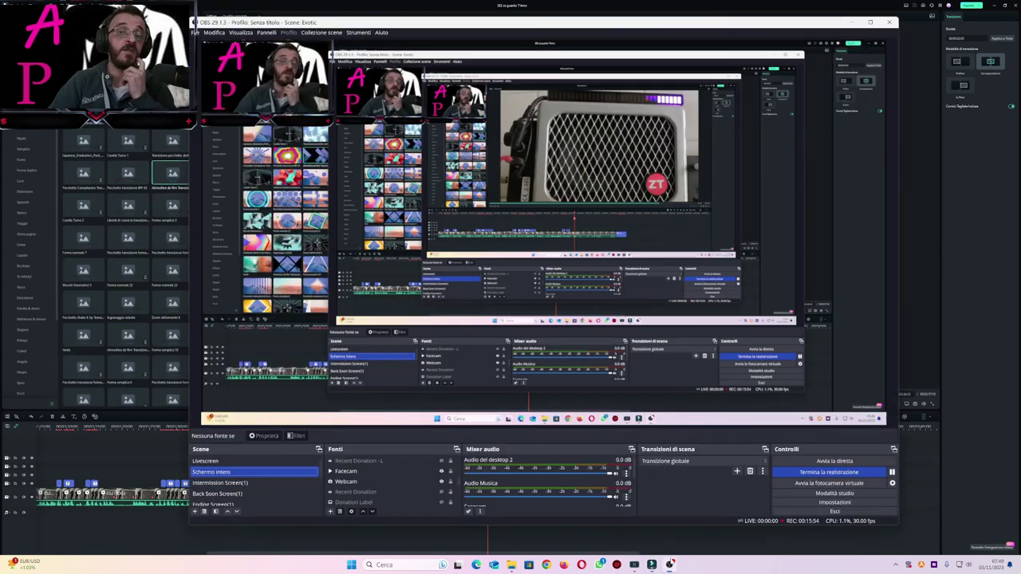
Switch to OBS and change the active scene to Livescreen
{"action": "left_click", "coordinate": [652, 565]}
{"action": "left_click", "coordinate": [231, 473]}
{"action": "left_click", "coordinate": [209, 461]}
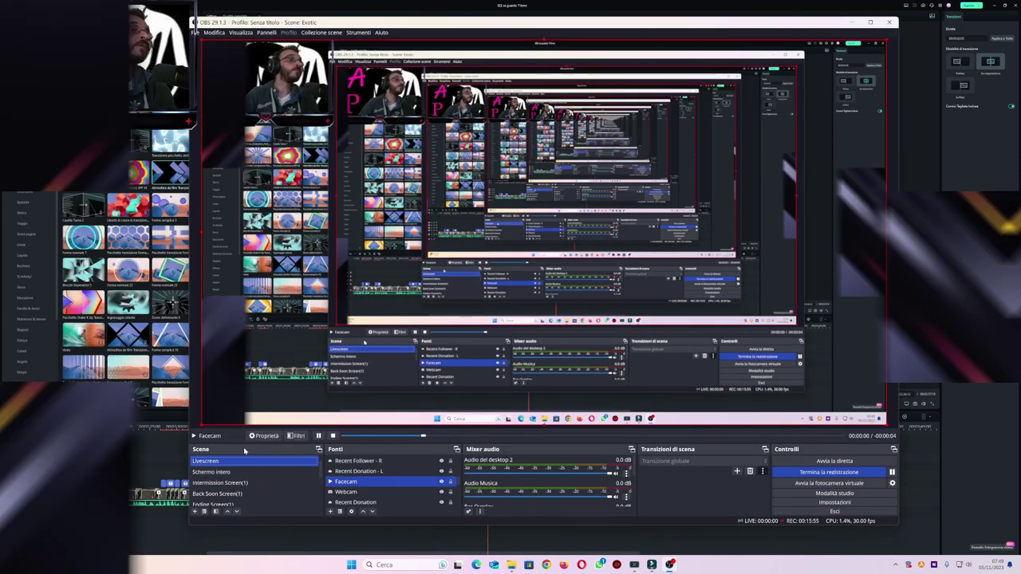